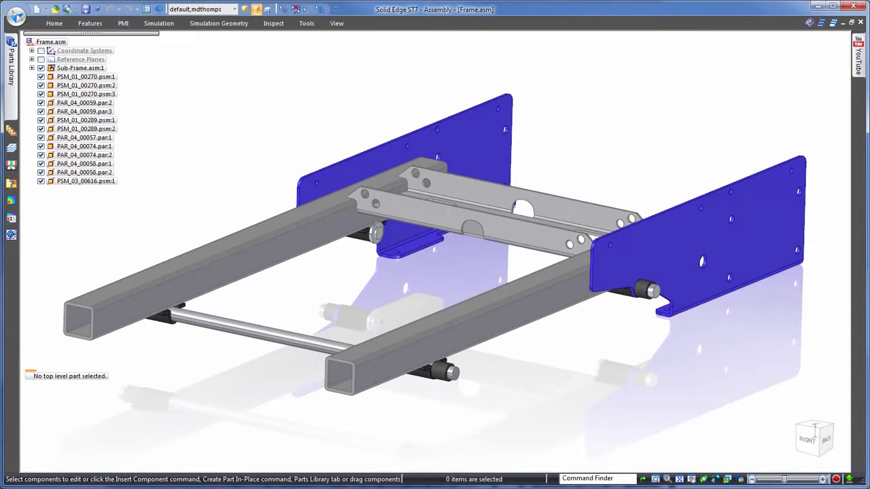
Open the SolidWorks part Adapter.SLDPRT from the Components folder using the ISO Part.par template from the Presentation set.
click(17, 16)
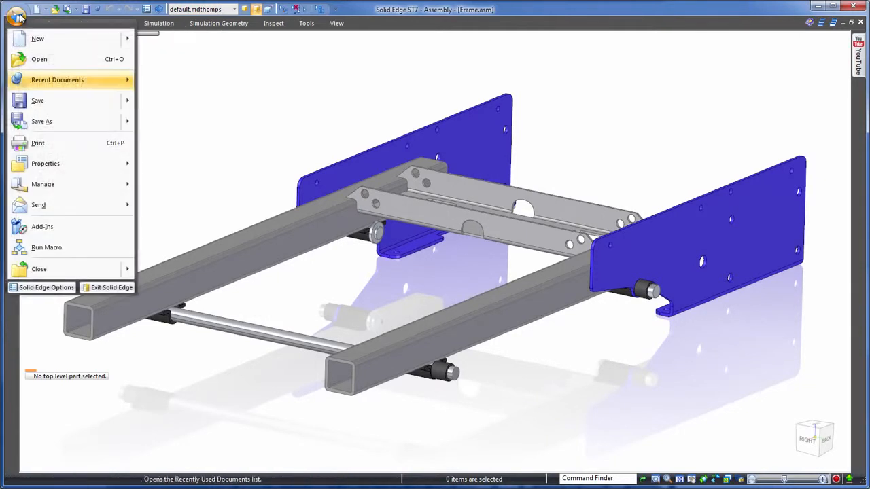
click(56, 68)
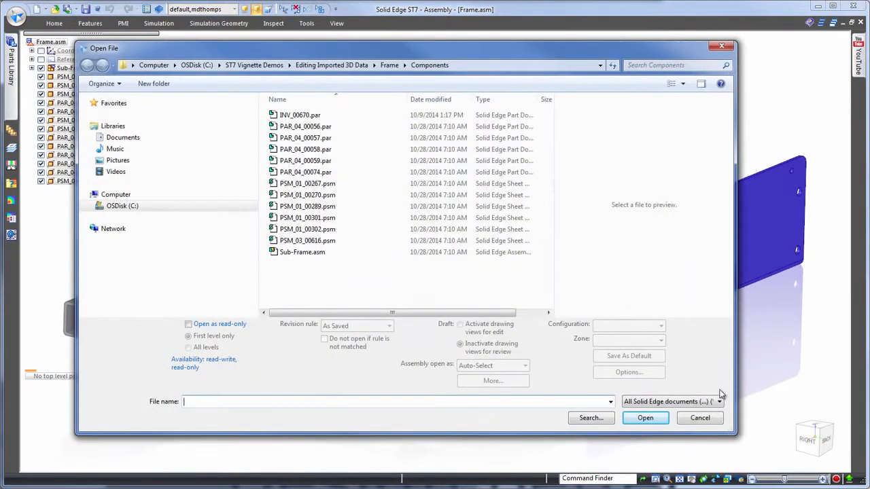
click(707, 402)
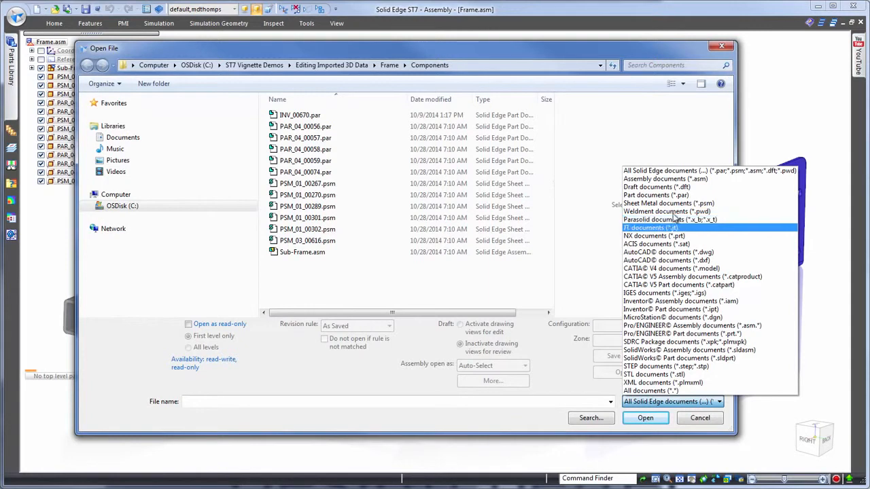
click(677, 358)
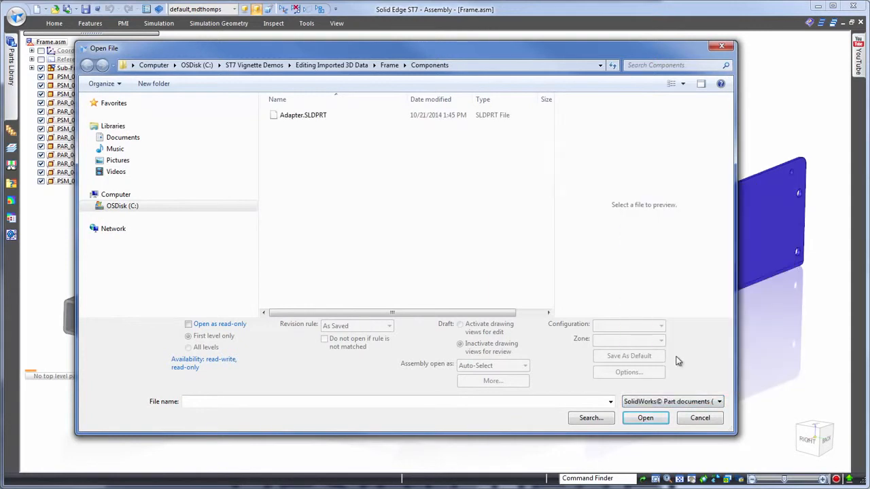
click(303, 119)
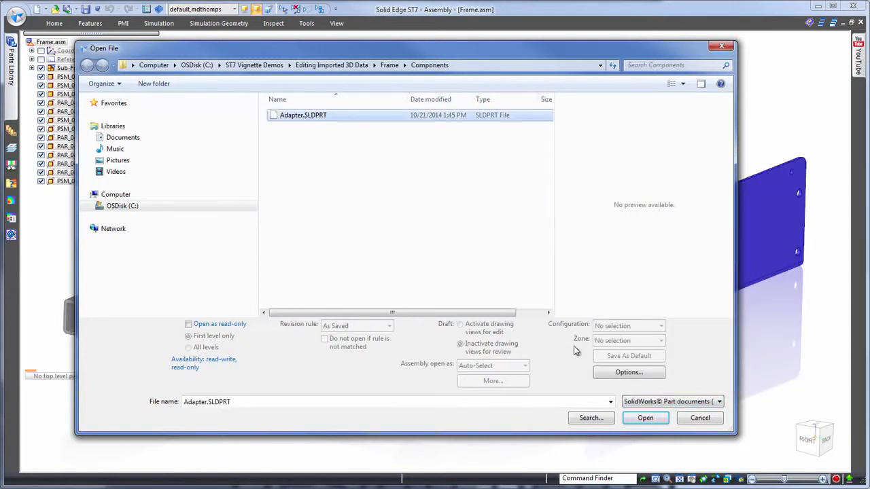
click(646, 418)
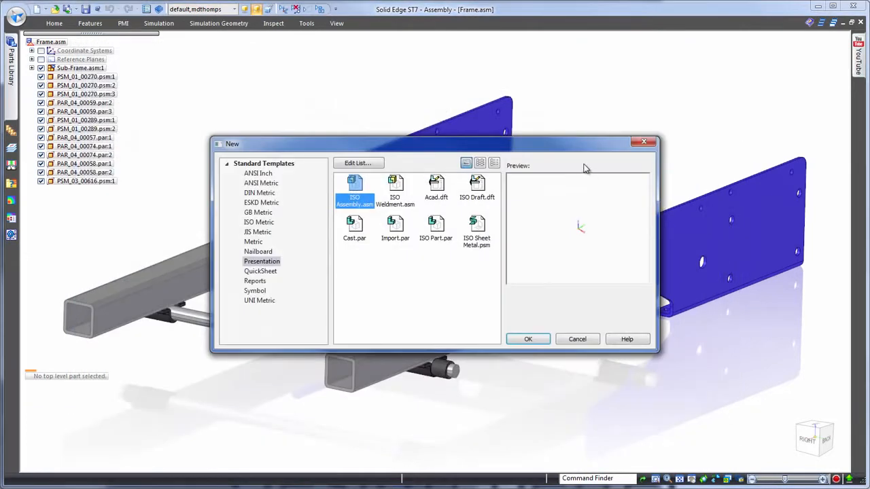
click(436, 228)
click(547, 338)
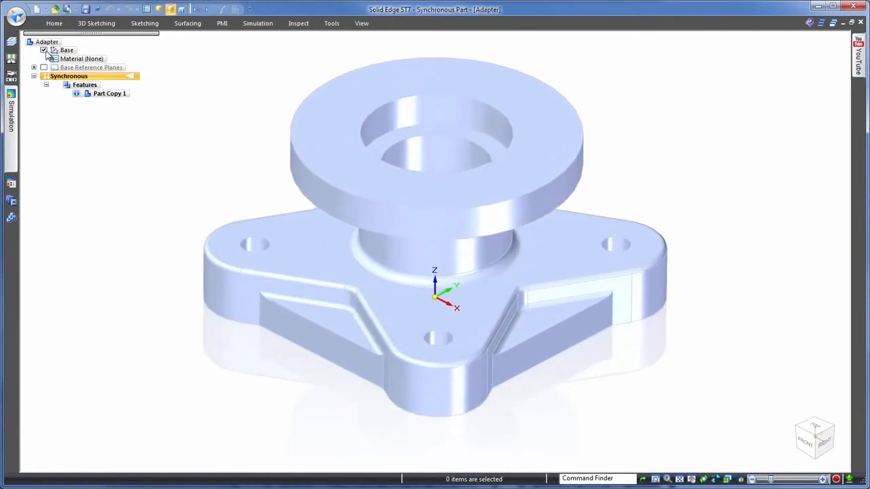
Hide the base coordinate system and colour the whole adapter body orange with the Part Painter.
click(361, 23)
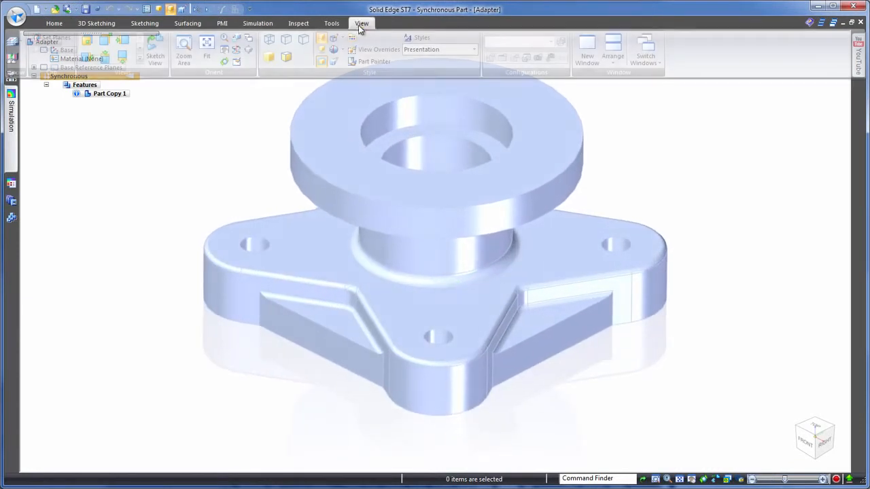
click(365, 61)
click(365, 88)
click(488, 42)
scroll(683, 83, down, 1)
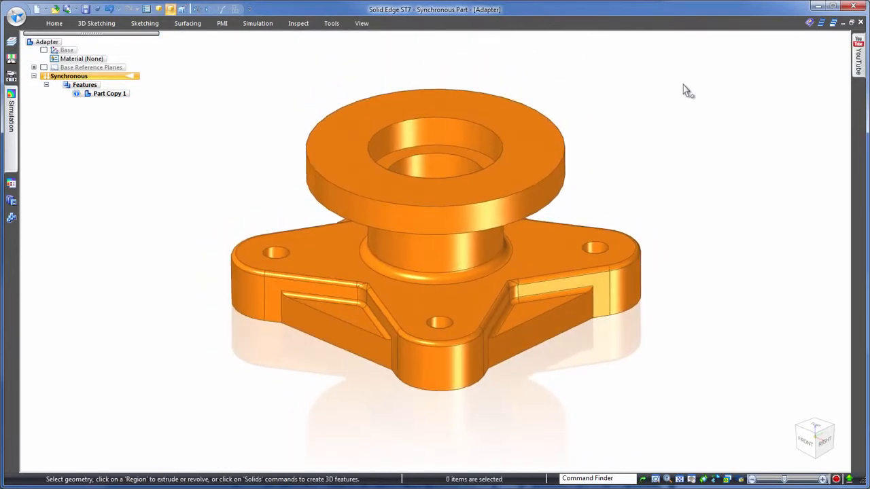
Move the top faces of the triangular webs between the base lobes down 4 mm.
scroll(686, 90, up, 2)
scroll(750, 263, up, 1)
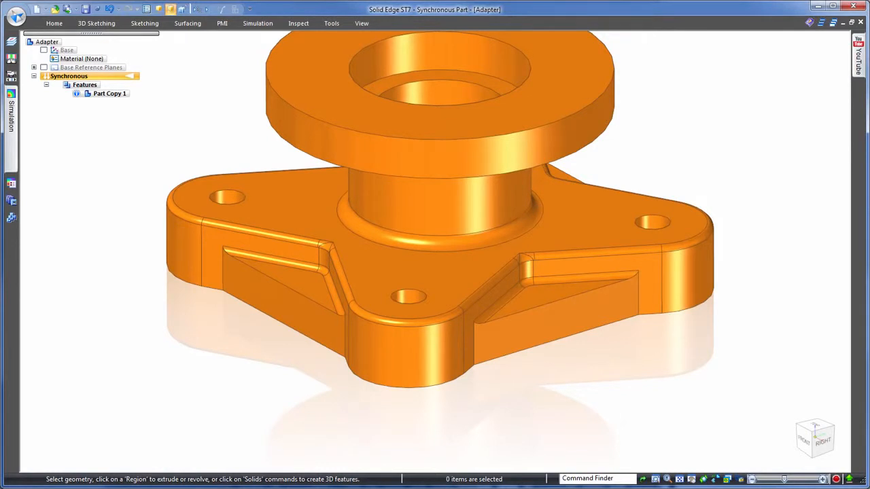
click(556, 301)
click(553, 298)
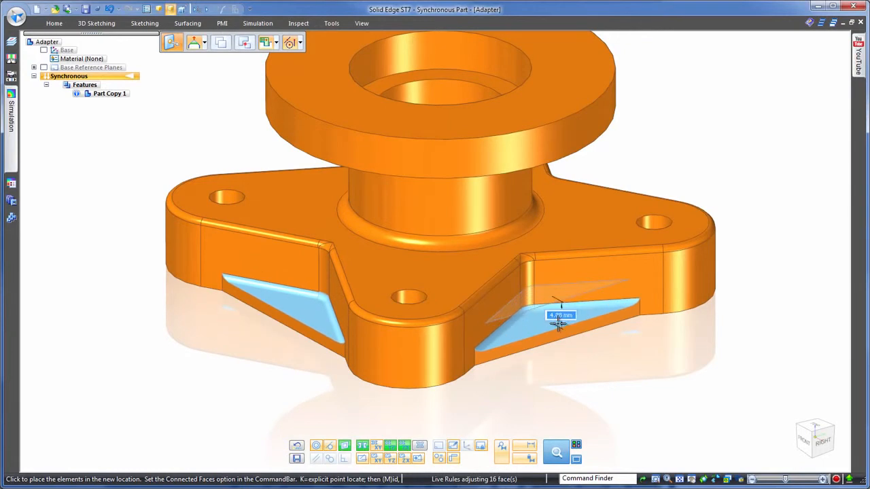
key(Return)
click(736, 204)
Set the diameter of the small mounting holes in the base lobes to 5 mm.
mouse_move(781, 174)
middle_down()
mouse_move(766, 174)
mouse_move(769, 164)
middle_up()
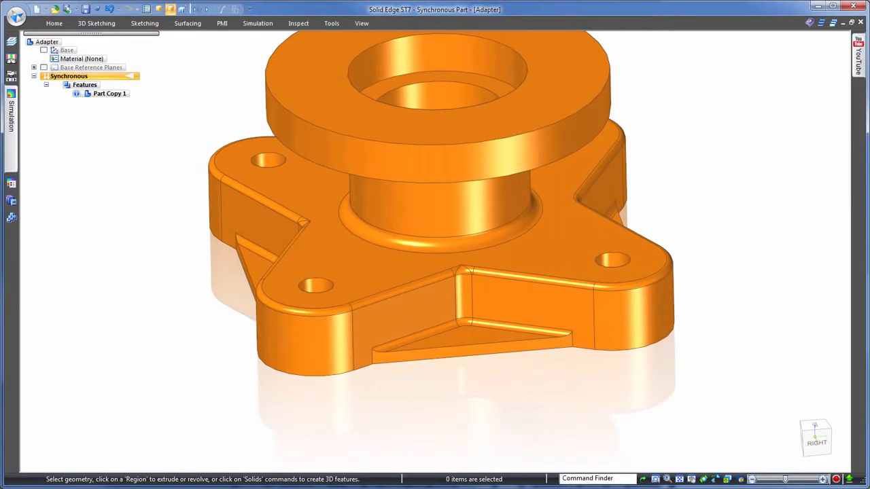
middle_drag(769, 164, 745, 229)
click(634, 252)
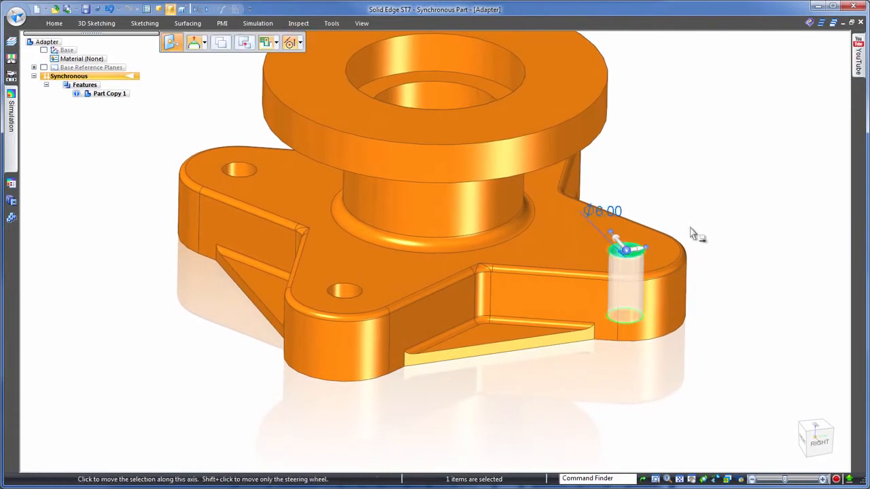
click(614, 211)
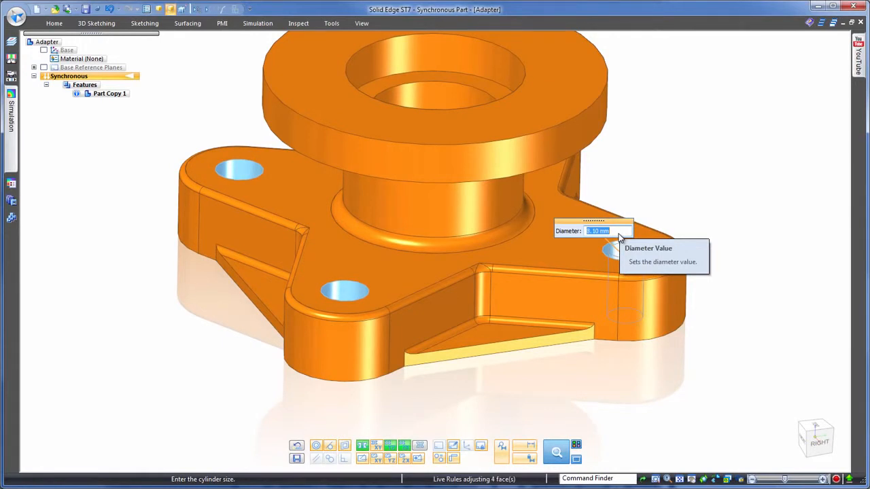
text(5)
key(Return)
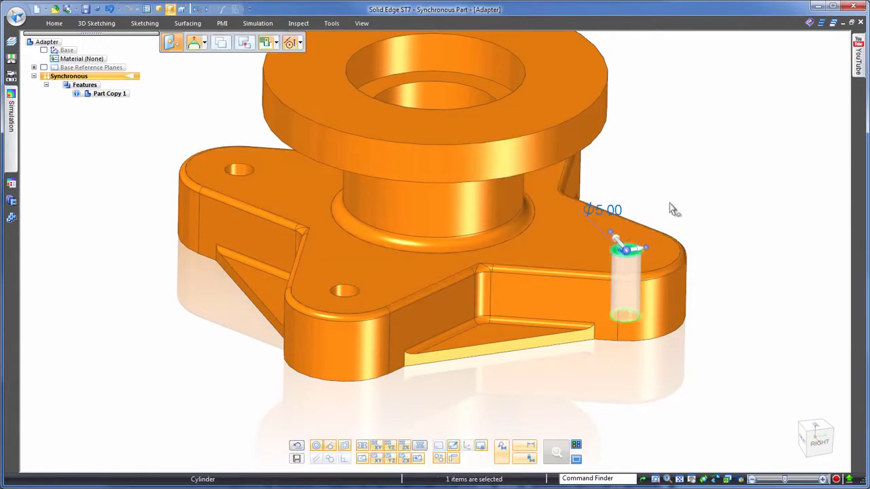
click(712, 186)
Dimension the thickness of the upper round flange with Smart Dimension and set it to 6 mm.
middle_drag(745, 182, 698, 162)
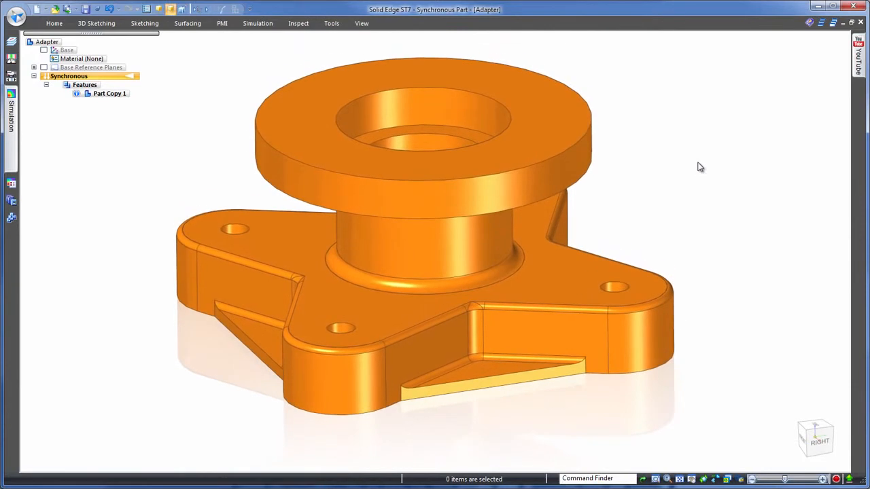
right_click(700, 167)
click(673, 165)
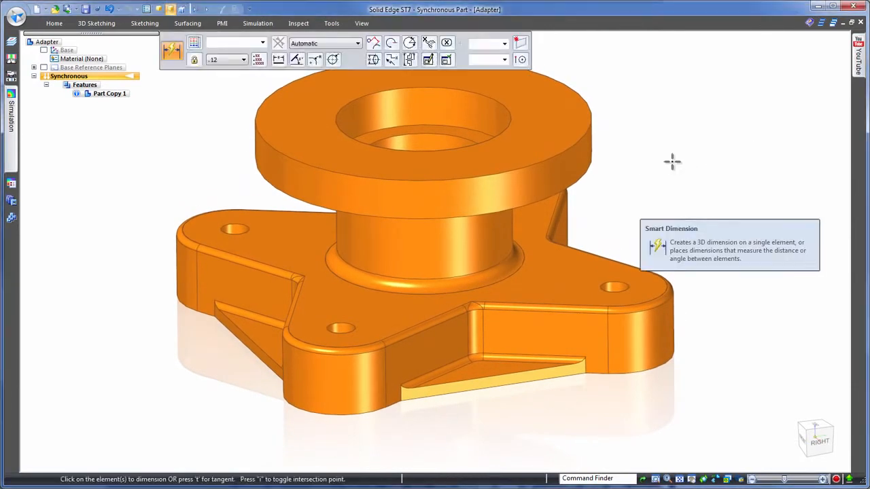
click(589, 138)
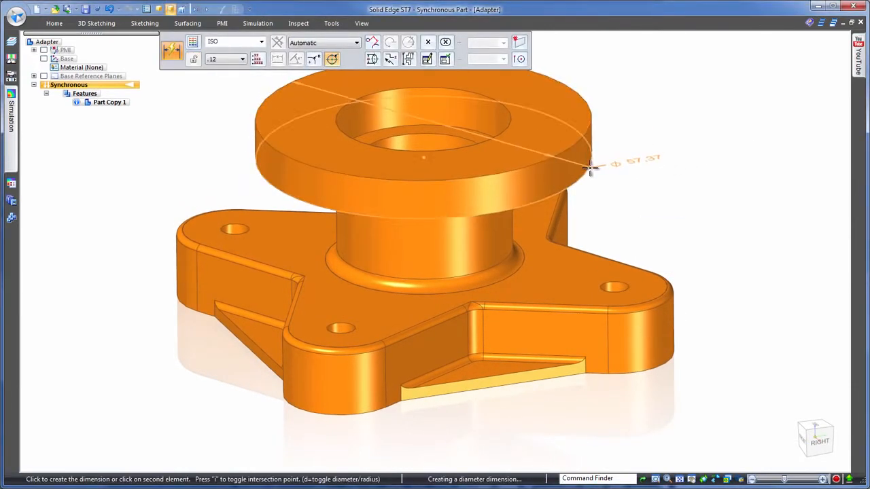
click(591, 165)
click(620, 166)
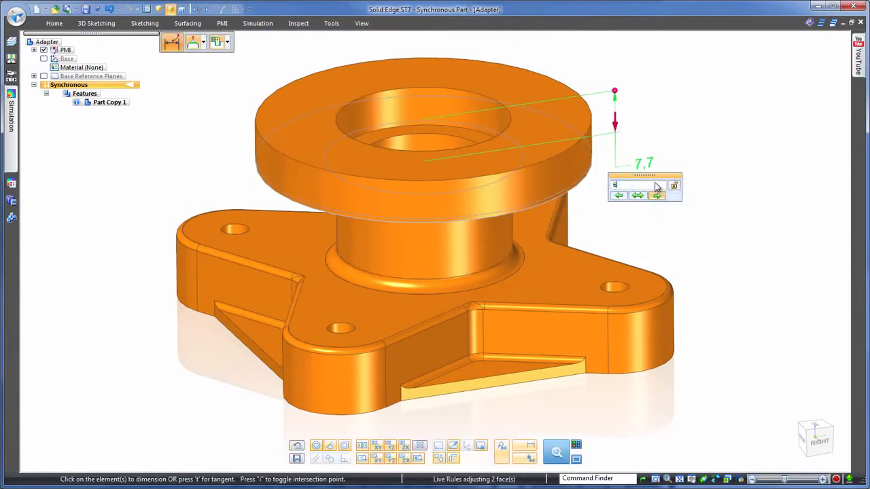
text(6)
key(Return)
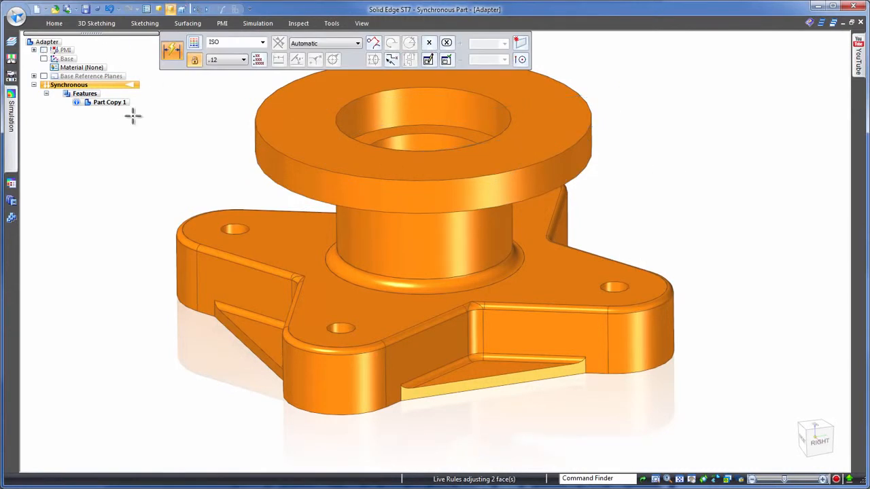
key(Escape)
Reorder the rounds at the inner corner between two base lobes, where the vertical round meets the top-edge round.
scroll(696, 141, down, 3)
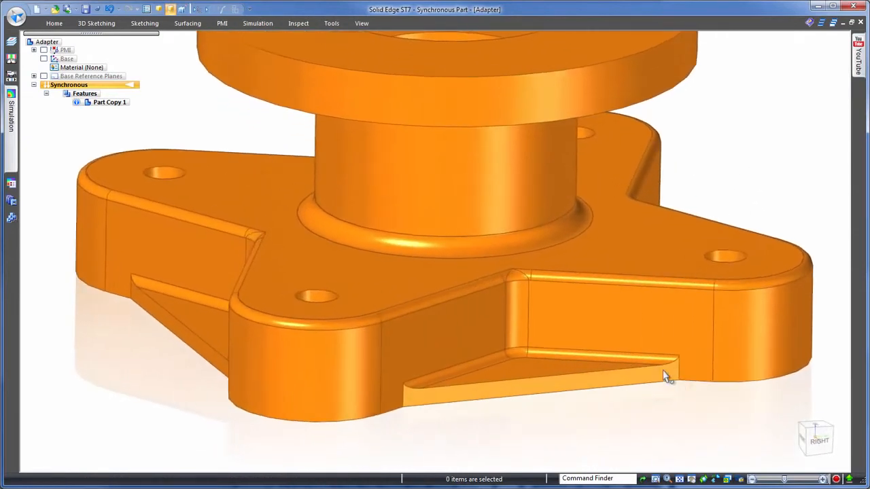
click(535, 265)
right_click(534, 263)
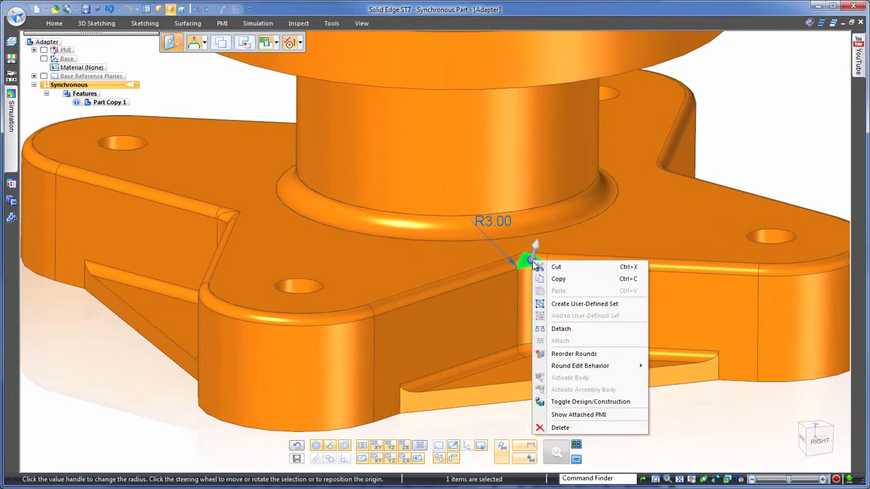
click(573, 357)
click(643, 430)
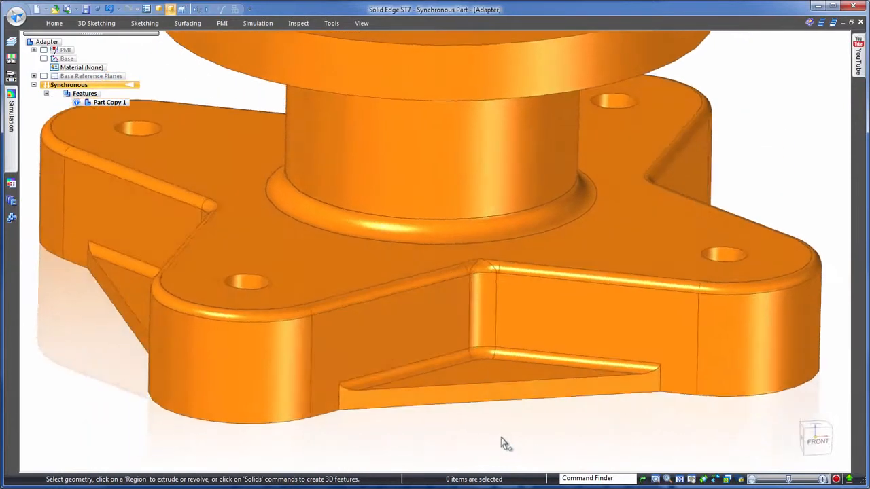
Apply Reorder Rounds a second time to the same inner corner of the base.
click(504, 262)
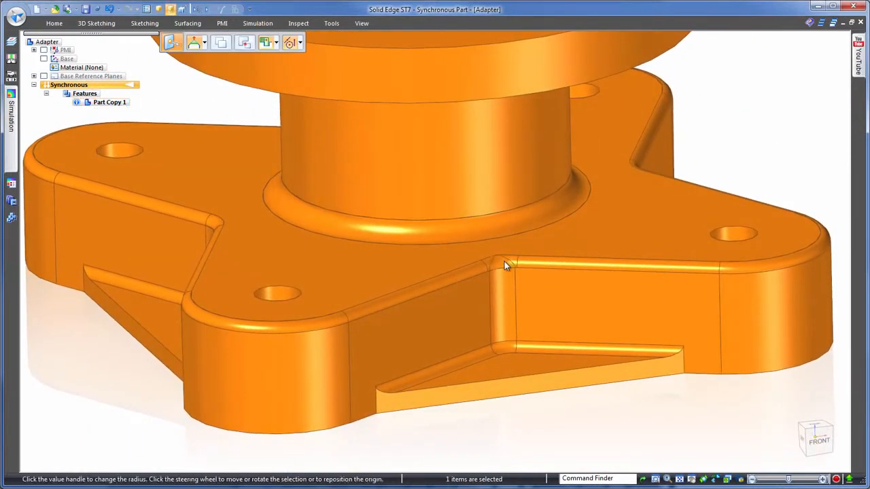
right_click(504, 262)
click(537, 354)
click(647, 433)
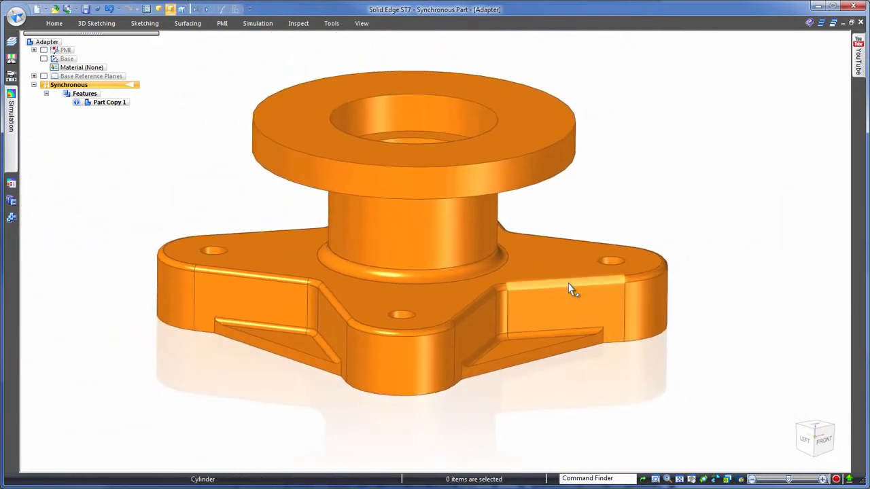
Set the radius of the base's top-edge rounds and the matching web rounds to 1.5 mm.
click(571, 287)
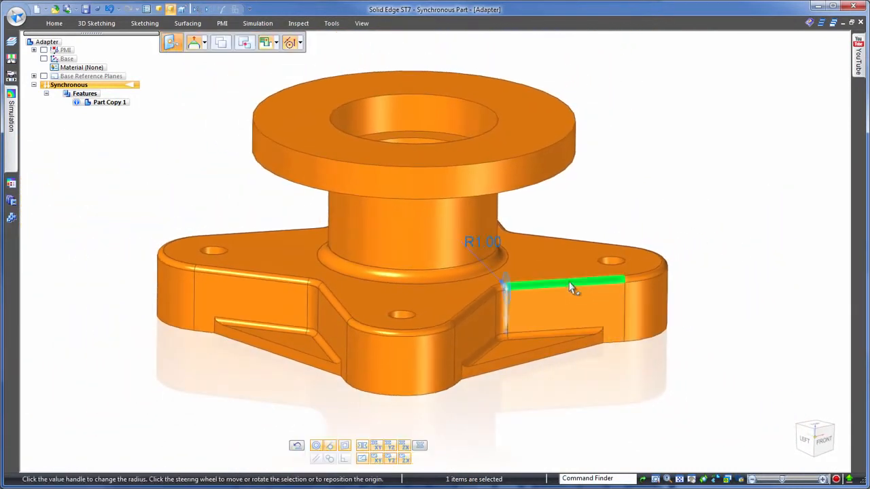
click(504, 244)
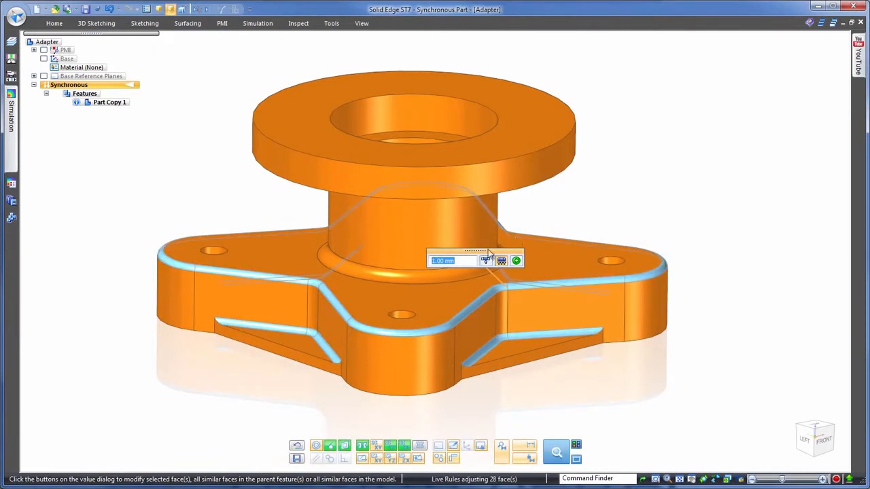
text(1.25)
key(Return)
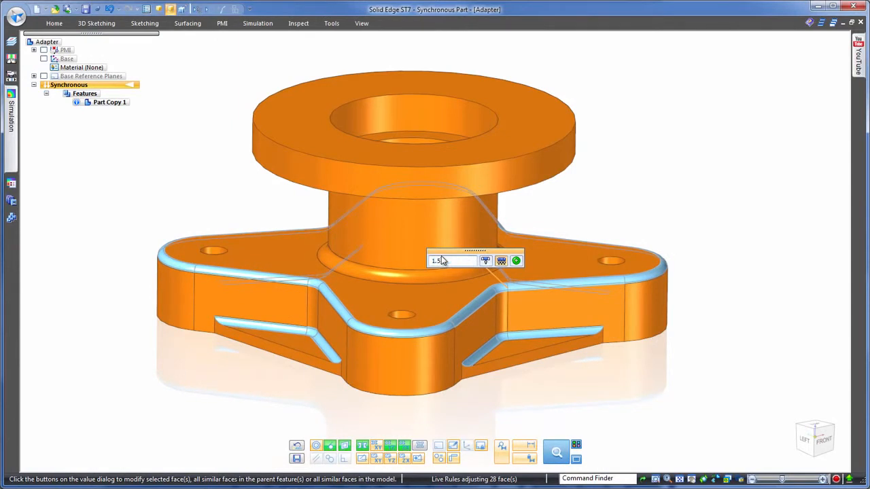
key(Return)
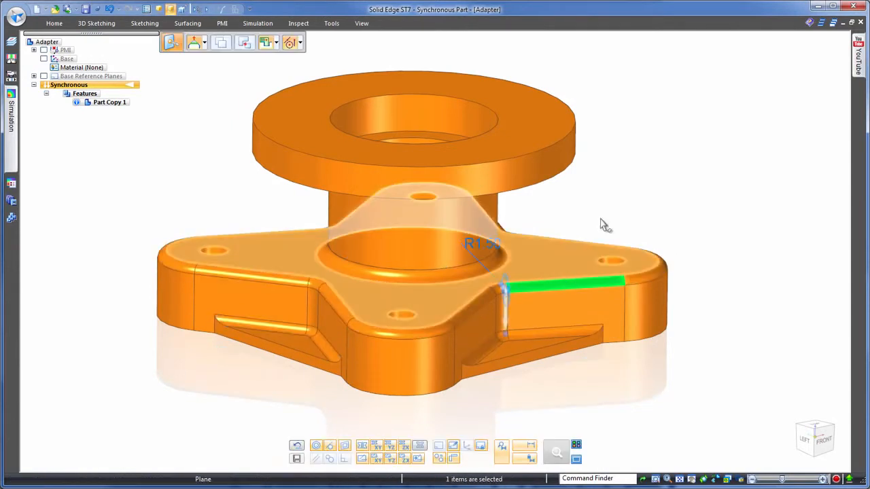
click(629, 188)
Run Hole Recognition on the adapter and exclude the 22 mm central counterbore from recognition.
scroll(661, 149, down, 3)
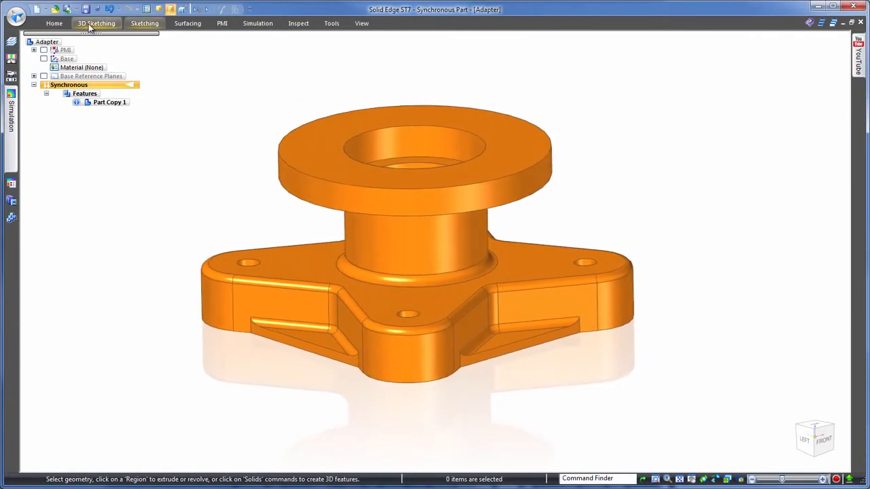
click(54, 24)
click(461, 64)
click(484, 112)
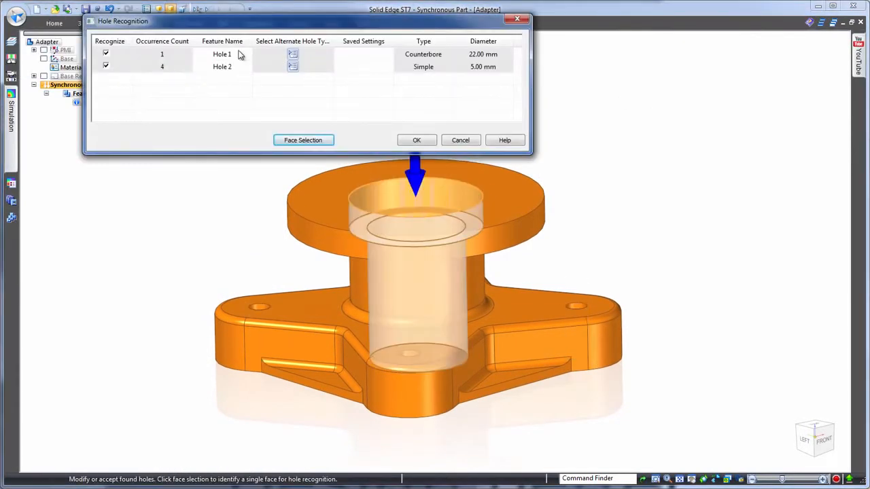
click(106, 54)
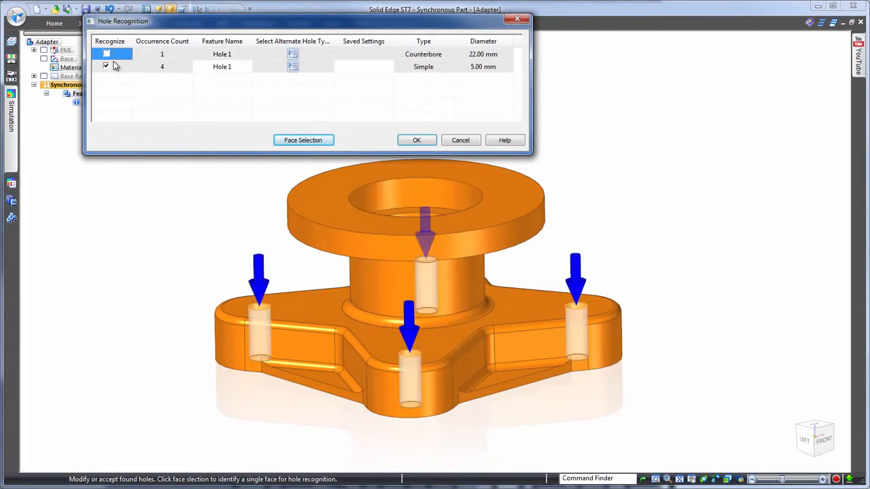
Change the 5 mm simple holes to M4 counterbores, ISO Metric, Socket Head 4762, with Loose (H14) fit.
click(292, 67)
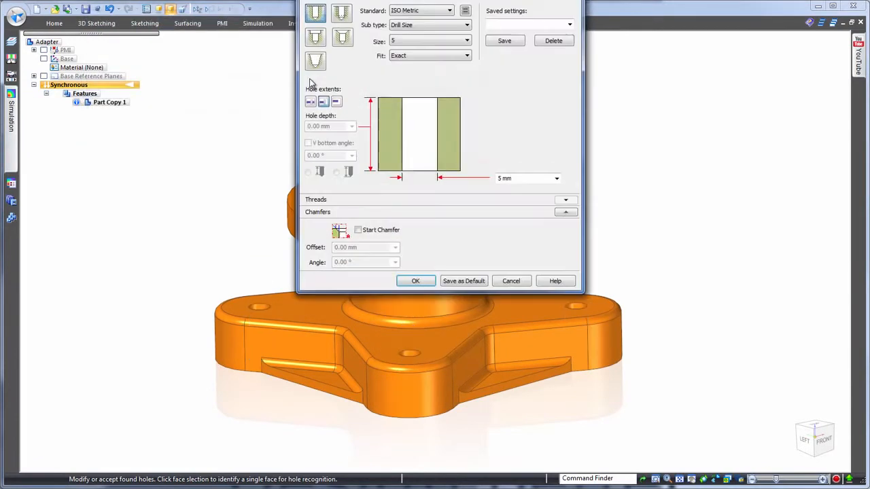
click(316, 39)
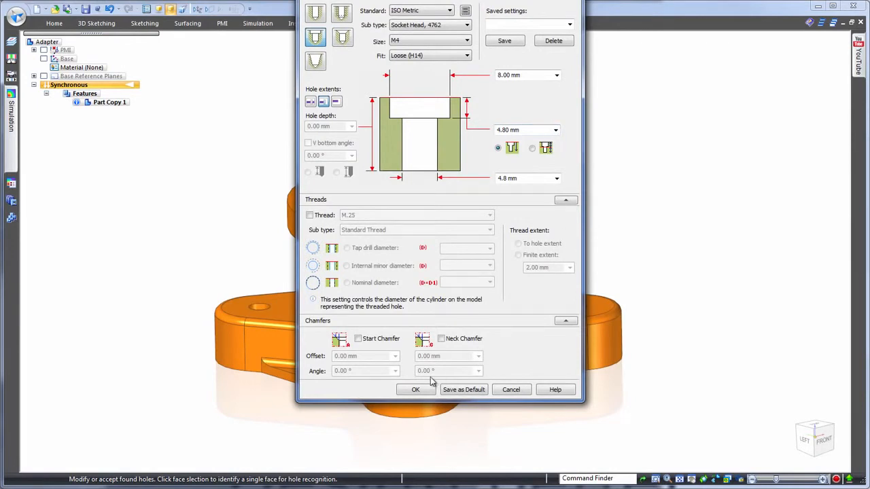
click(413, 389)
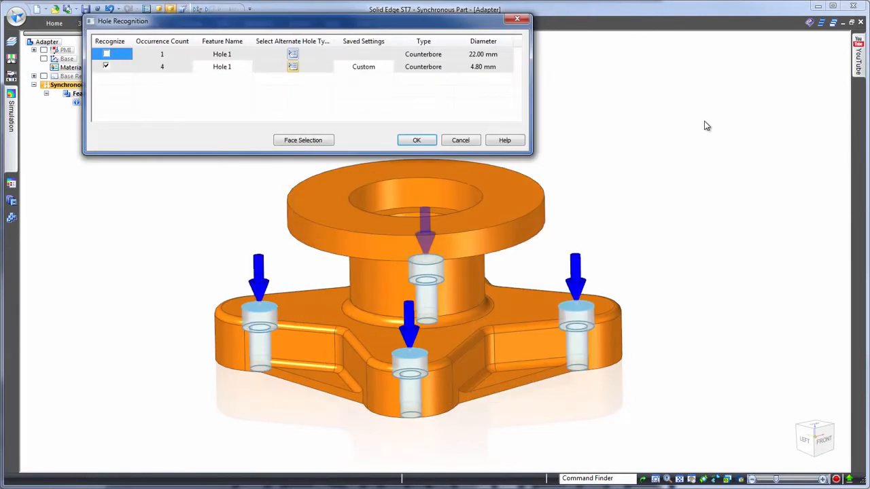
Complete the hole recognition so the four base holes become the defined counterbores.
click(417, 140)
scroll(703, 122, up, 3)
middle_drag(703, 117, 738, 123)
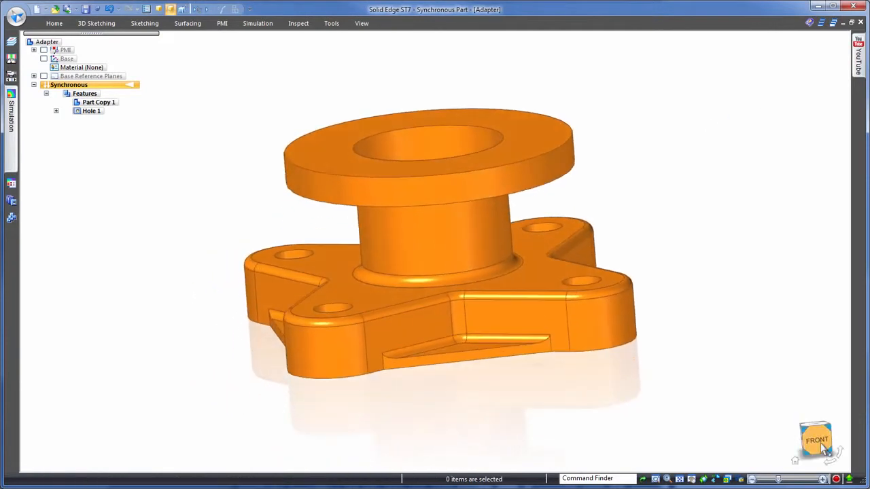
Delete the triangular web recess faces around the underside of the base, leaving the flat bottom face out of the selection.
click(829, 454)
scroll(454, 416, down, 5)
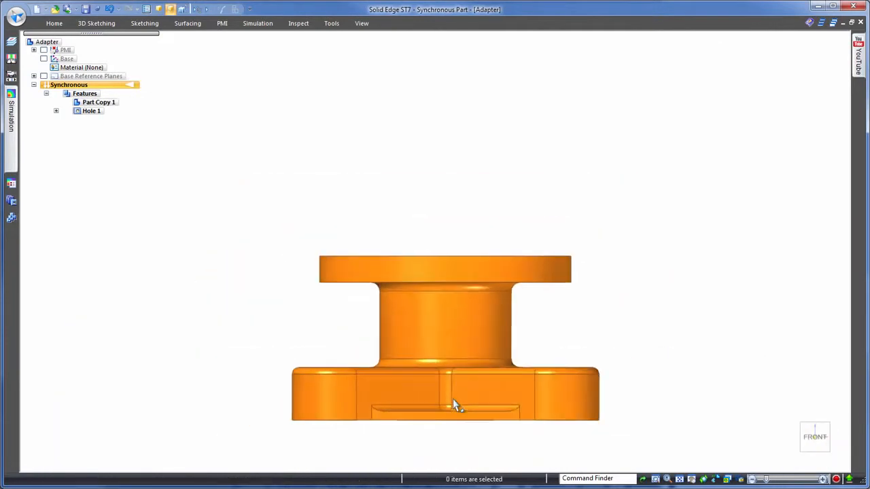
drag(315, 402, 635, 425)
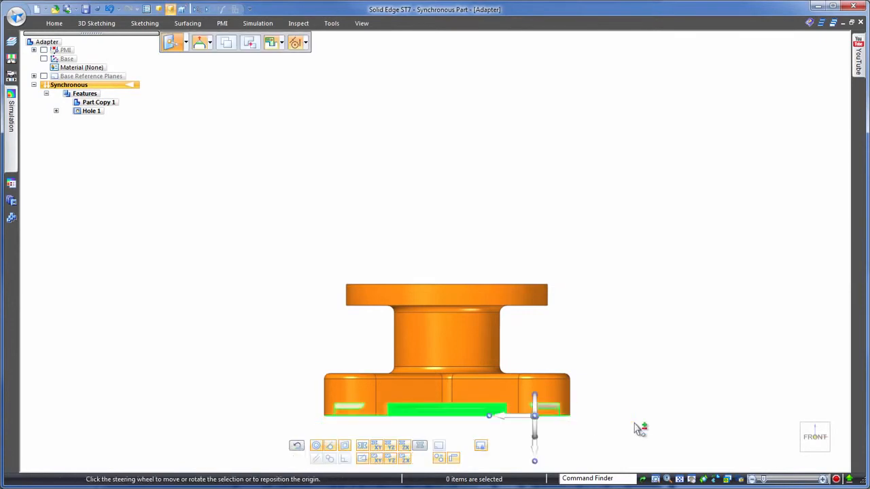
middle_drag(650, 331, 470, 405)
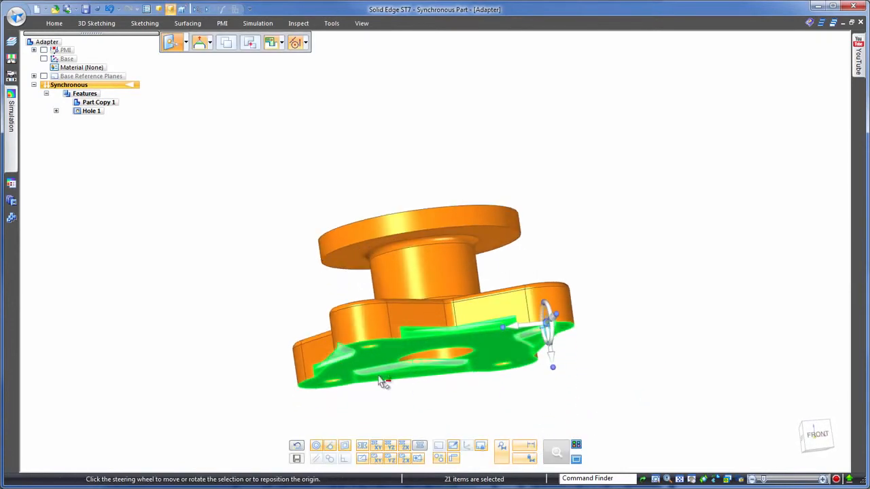
click(379, 359)
key(ctrl+j)
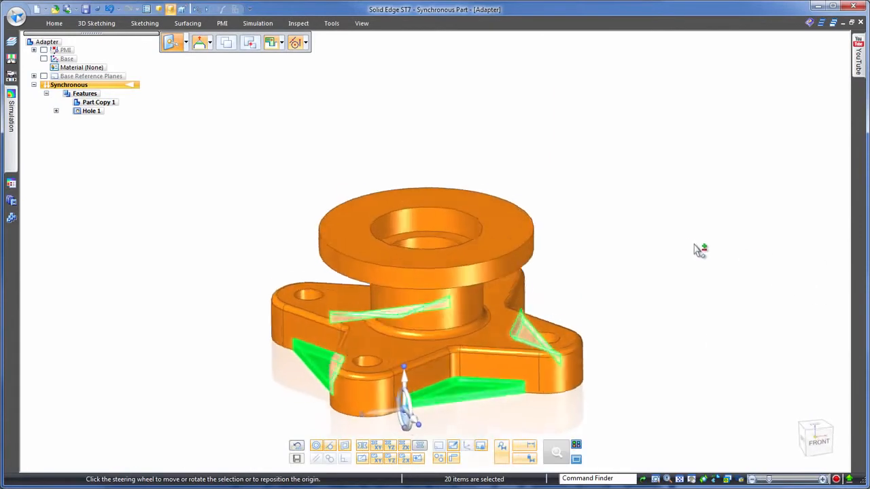
right_click(675, 249)
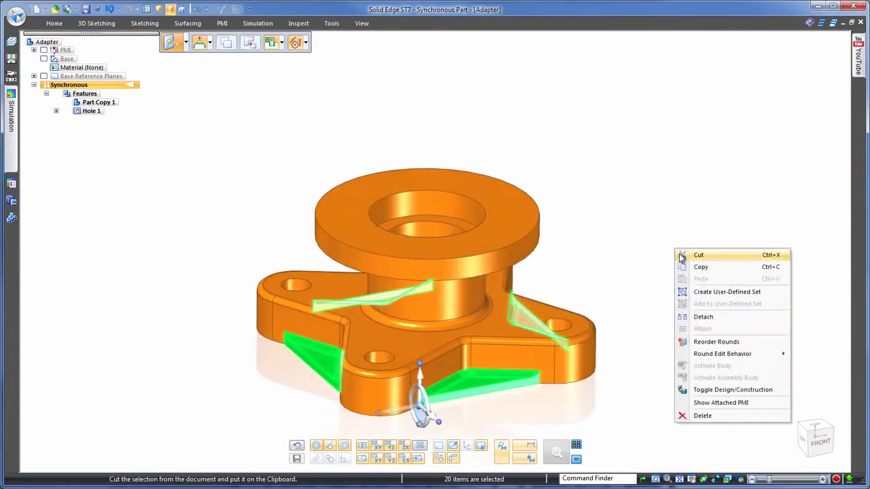
click(717, 417)
key(ctrl+i)
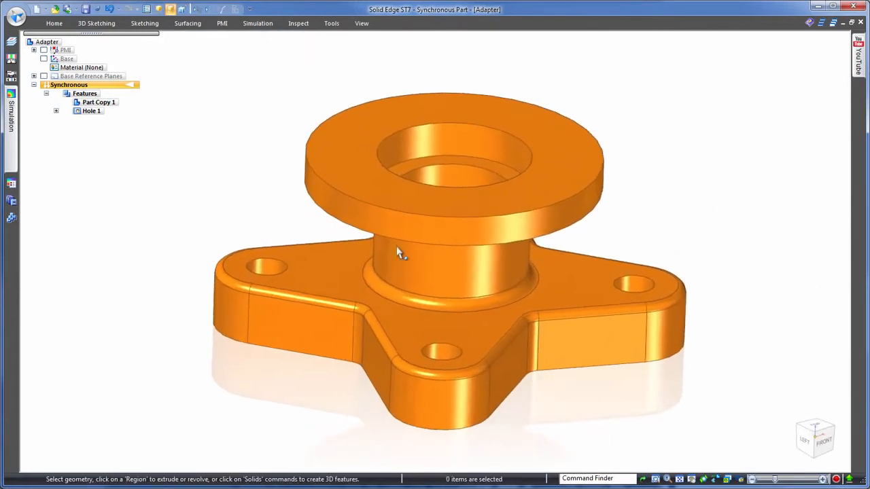
Try to move one counterbore hole horizontally so the base arms and the other holes follow.
click(273, 269)
click(288, 272)
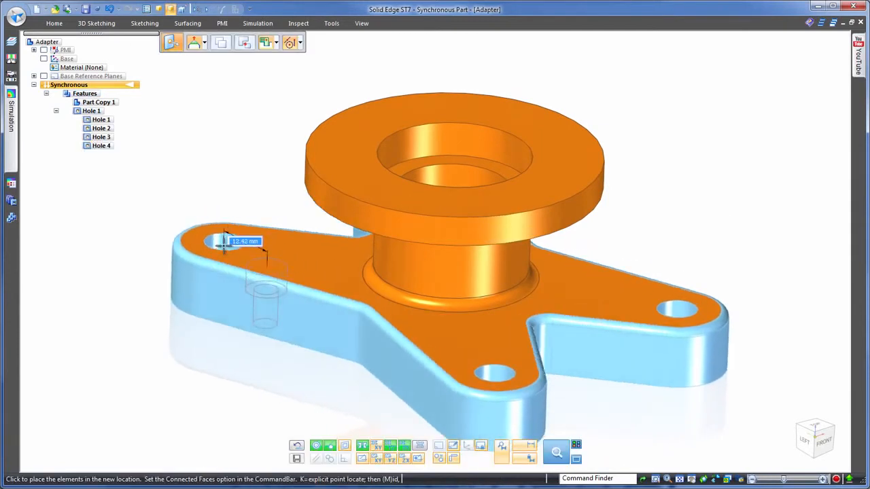
key(Escape)
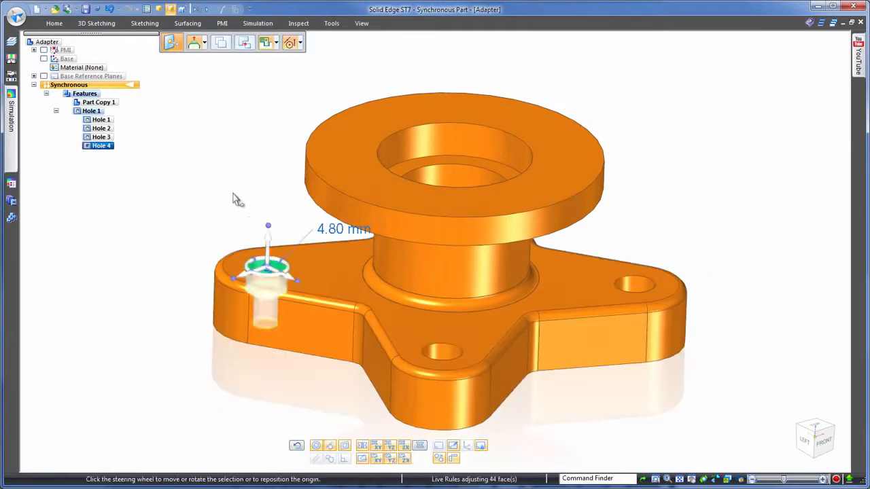
key(Escape)
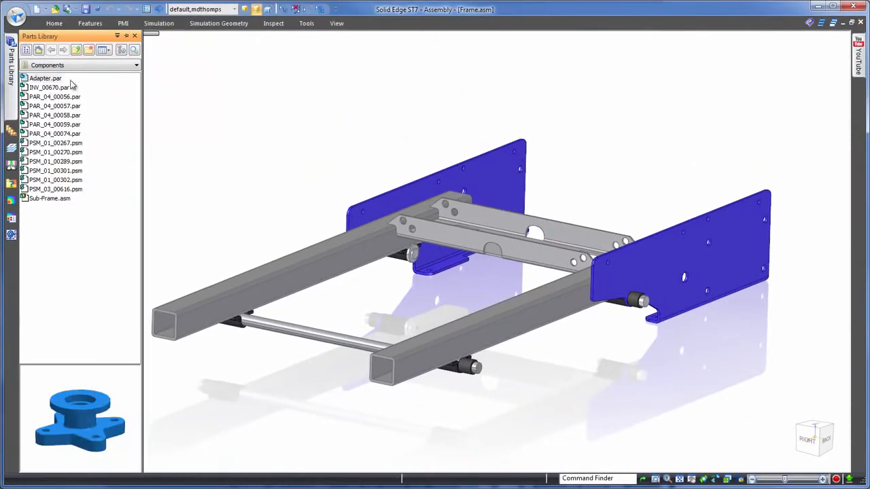
Place Adapter.par in the Frame assembly on the round cross shaft between the two square rails.
scroll(179, 125, up, 3)
click(549, 272)
click(510, 356)
key(f)
key(Escape)
click(413, 412)
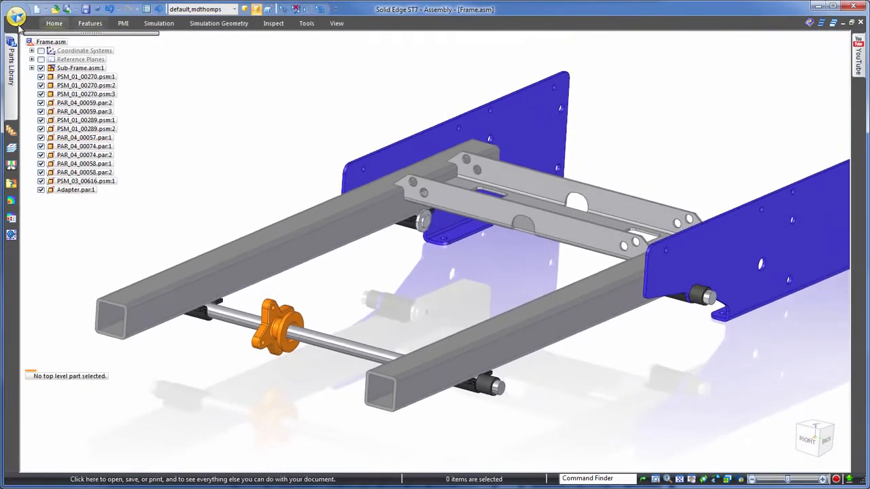
Open the Parasolid file PSM_03_00615.x_t from the Components folder using the ISO Sheet Metal.psm template.
click(15, 19)
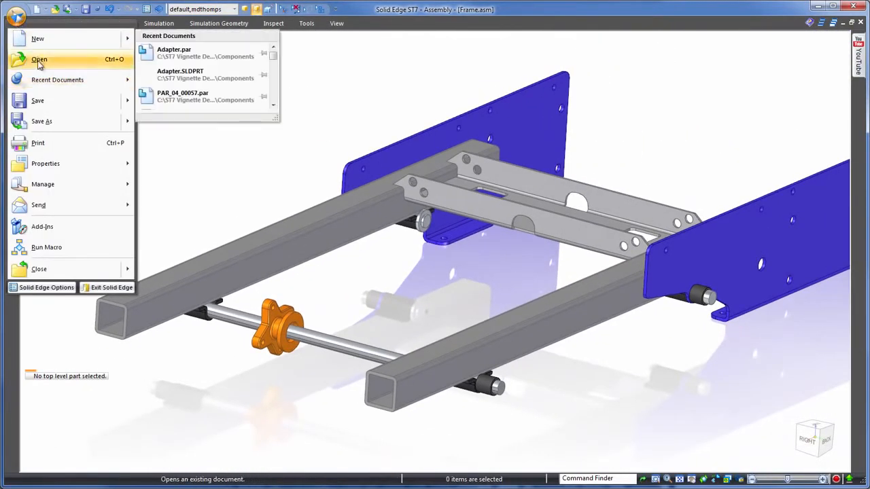
click(41, 60)
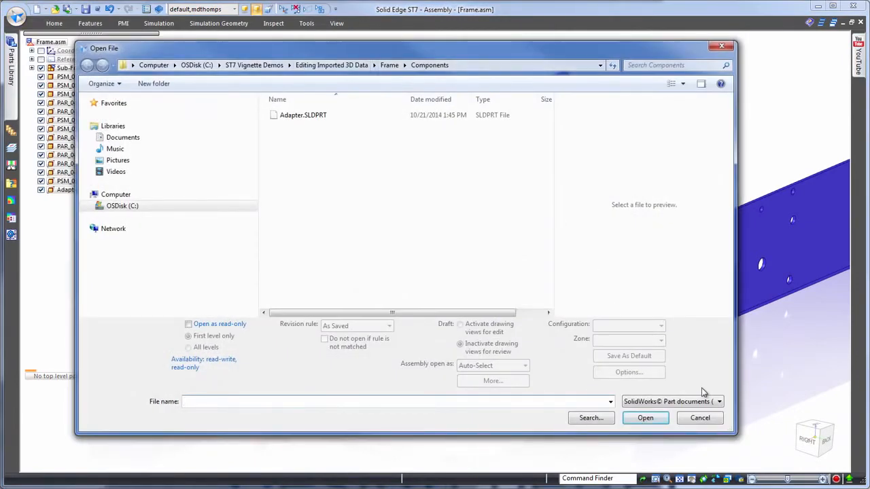
click(707, 401)
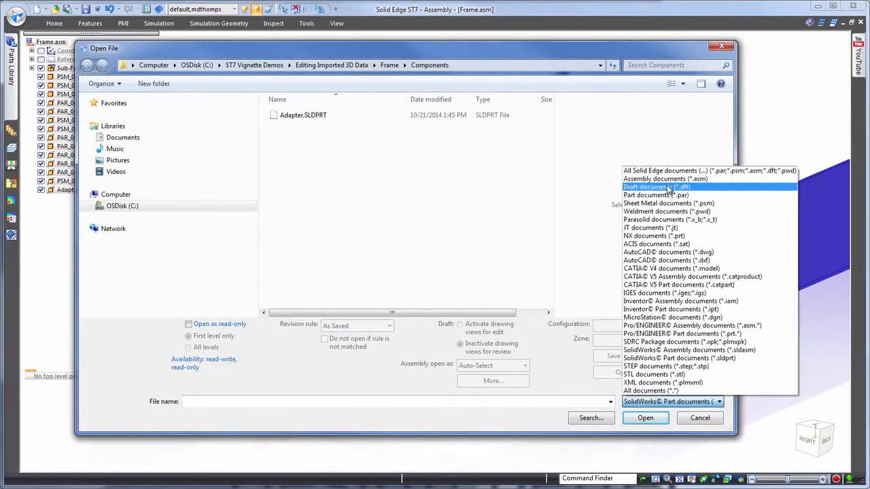
click(671, 221)
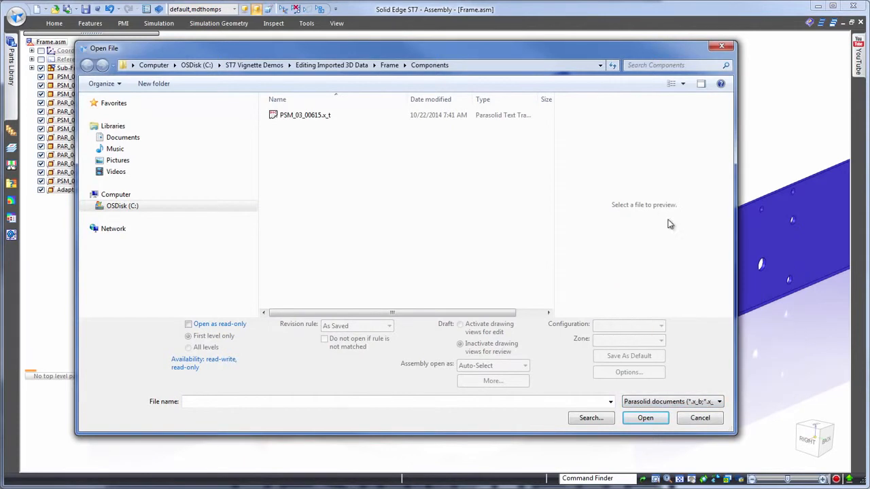
click(297, 117)
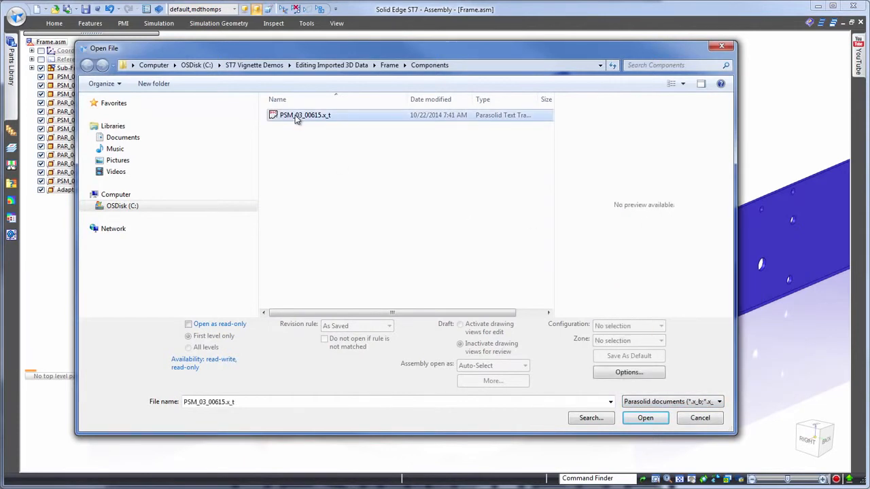
click(643, 420)
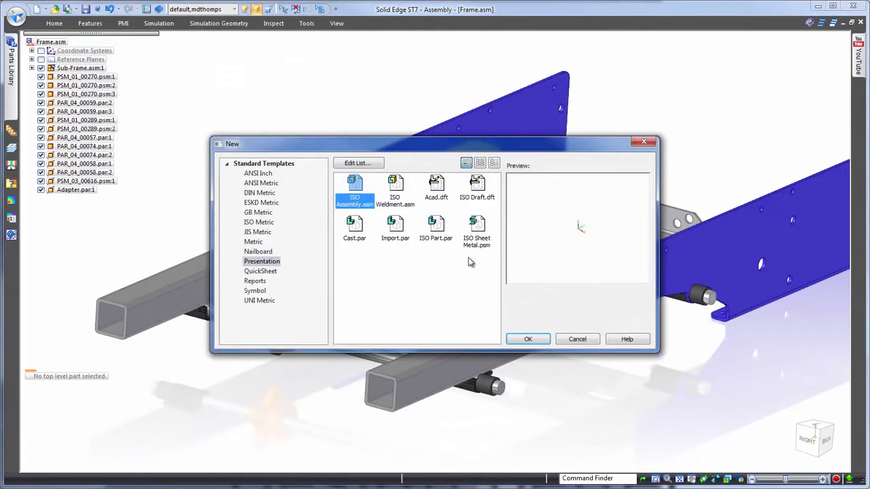
click(540, 339)
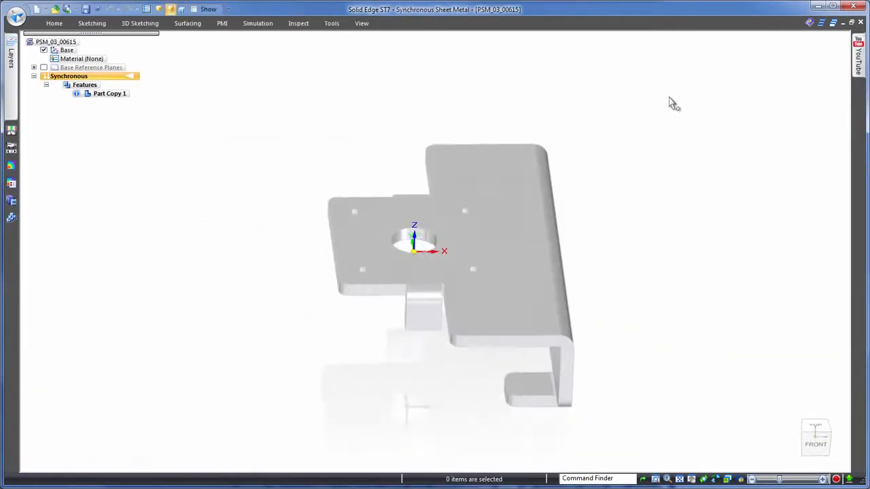
Assign the material Aluminum, 1060 to the imported bracket and display it shaded with visible edges.
right_click(80, 60)
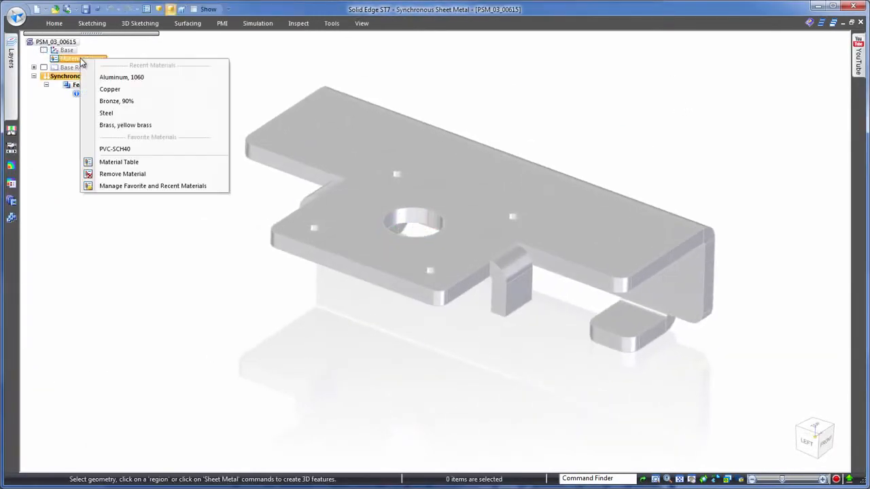
click(115, 78)
click(362, 23)
click(326, 46)
click(310, 42)
scroll(261, 136, up, 5)
click(231, 49)
click(397, 146)
click(488, 42)
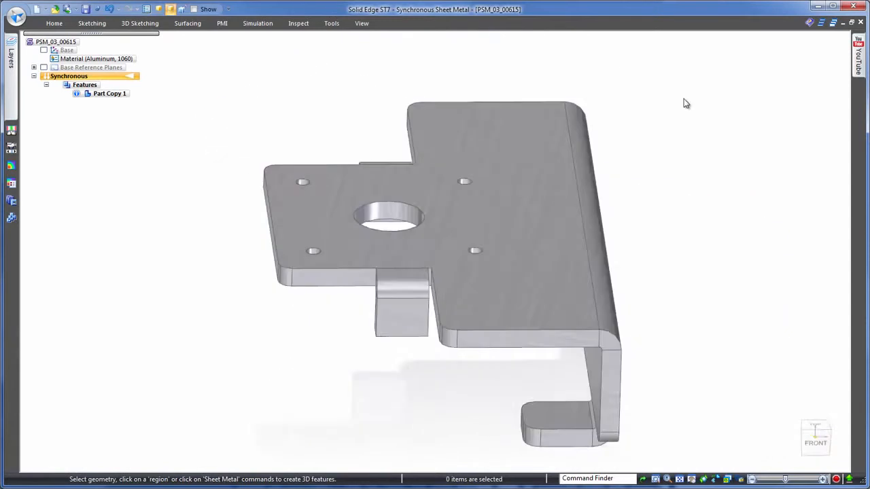
Open the AutoCAD drawing PSM_03_00615.dwg from the Components folder.
click(16, 19)
click(39, 59)
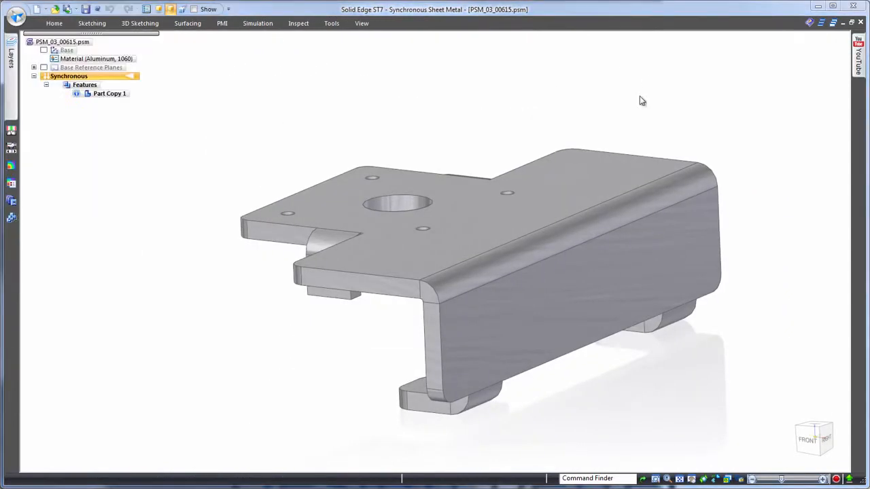
click(720, 401)
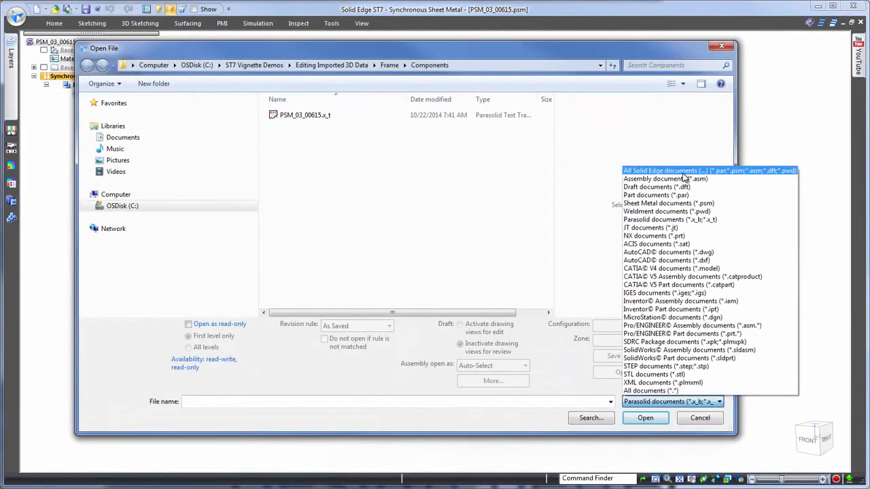
click(686, 253)
double_click(305, 117)
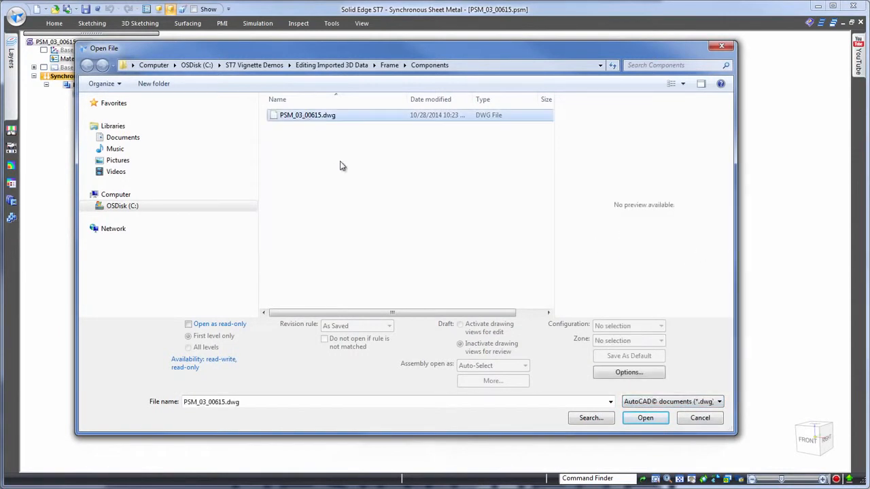
Use Create 3D to add the dimensioned profile as the front view and the folded plan view to the existing bracket file.
right_click(484, 189)
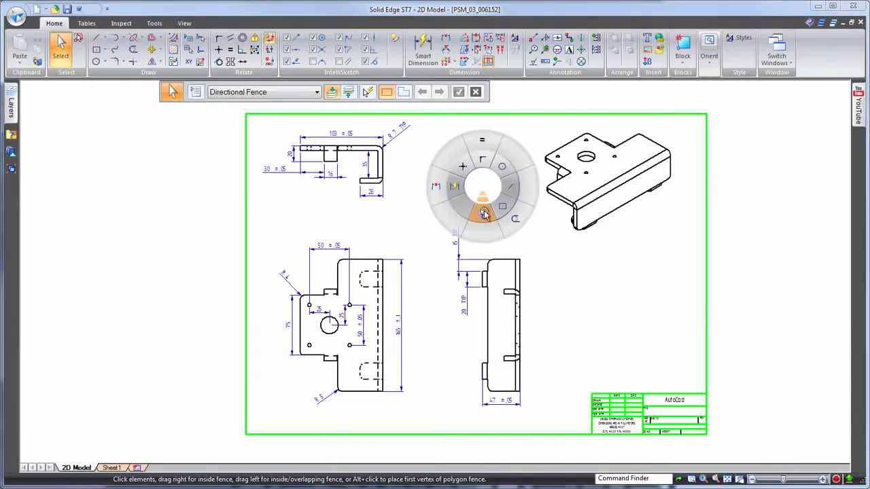
click(484, 214)
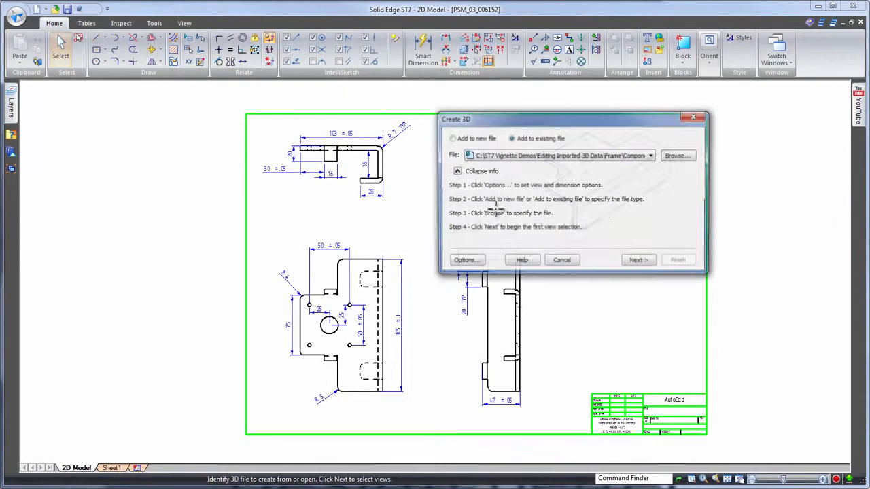
click(639, 262)
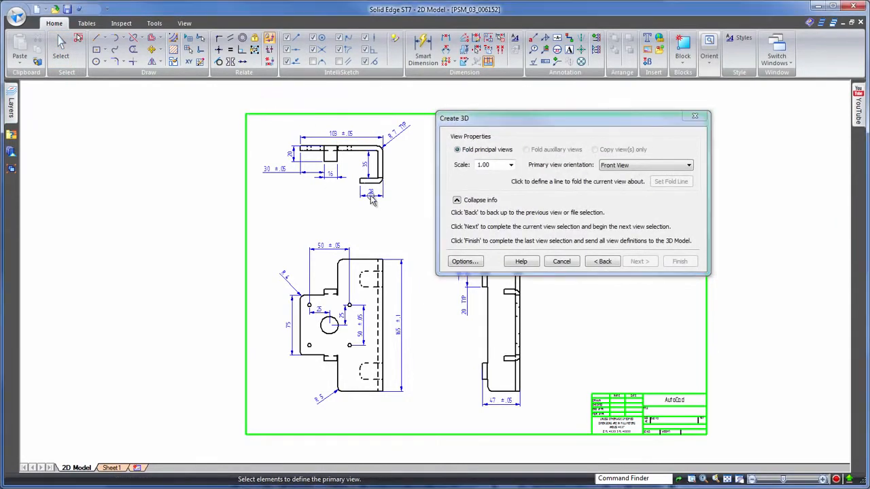
click(419, 222)
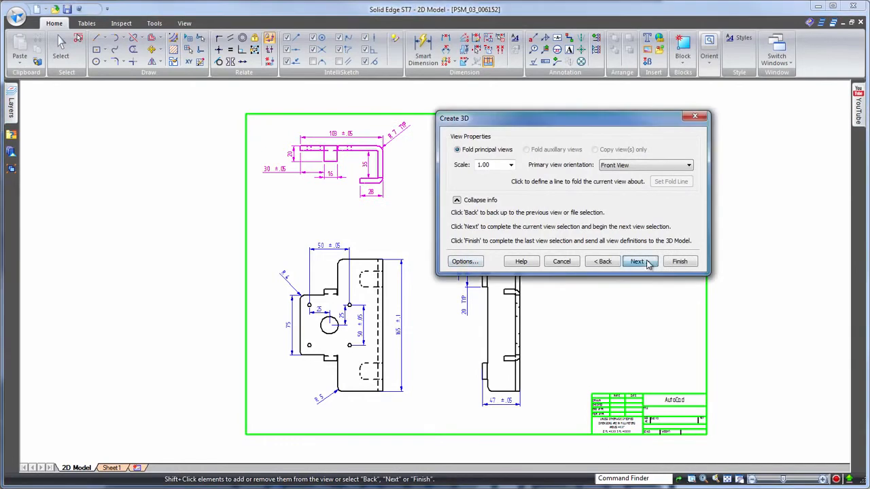
click(646, 263)
click(384, 381)
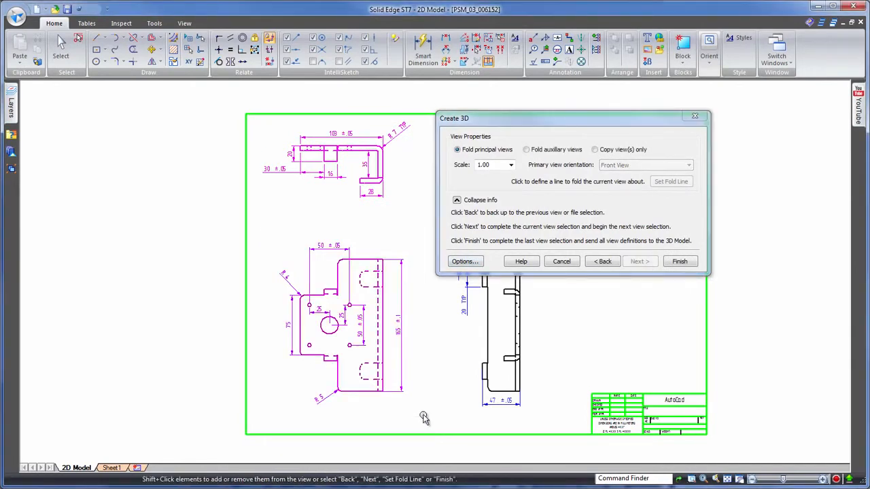
click(677, 208)
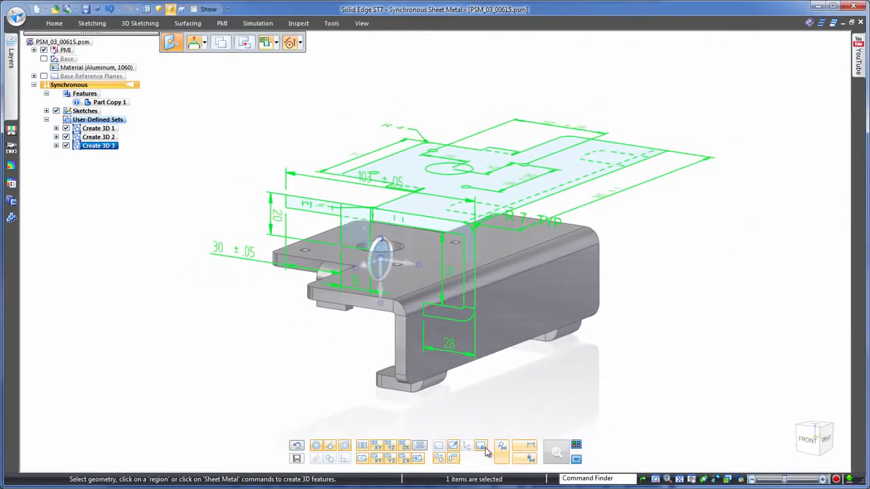
Move the Create 3D 3 sketch and dimension set so its large circle aligns with the bracket's central hole on the upper face.
click(441, 182)
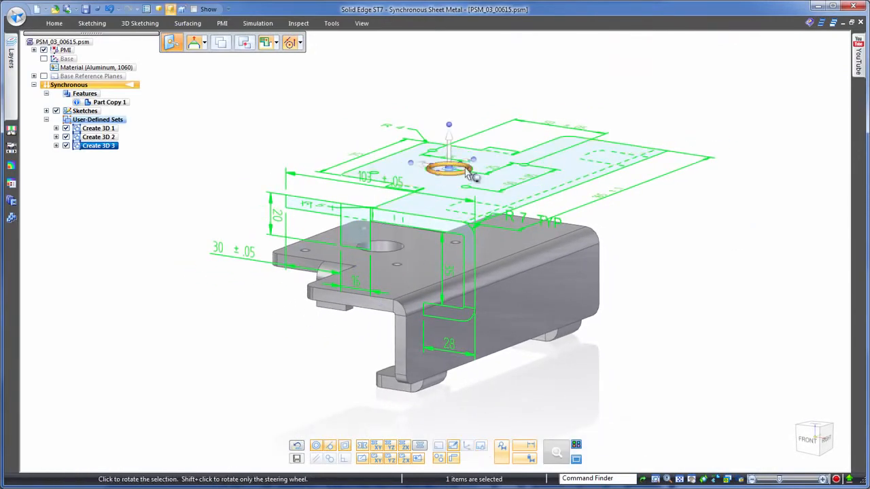
click(461, 173)
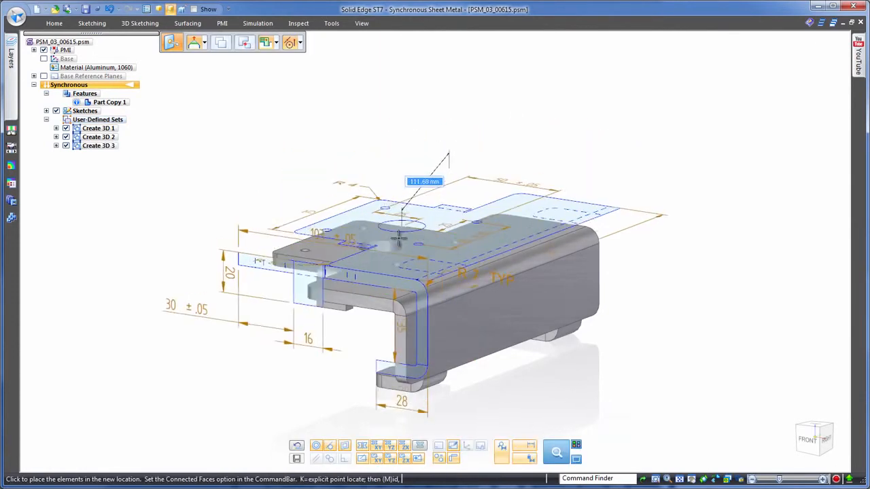
click(400, 246)
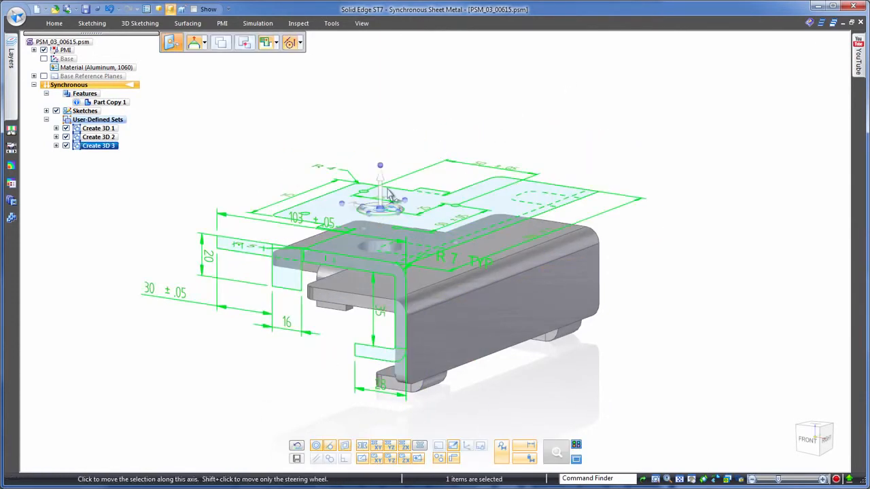
click(380, 192)
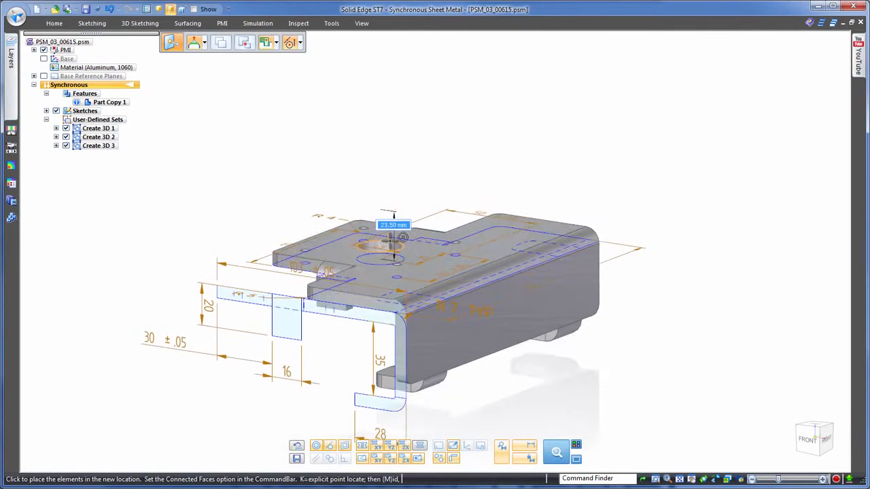
click(401, 246)
click(633, 88)
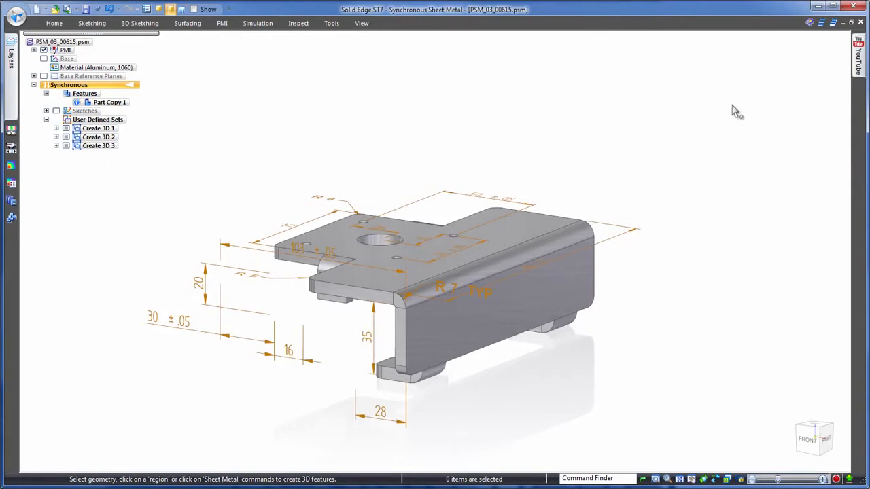
Attach the Create 3D 3 dimensions to the bracket as PMI and set the lower foot's 28 mm length dimension to 35 mm.
right_click(109, 146)
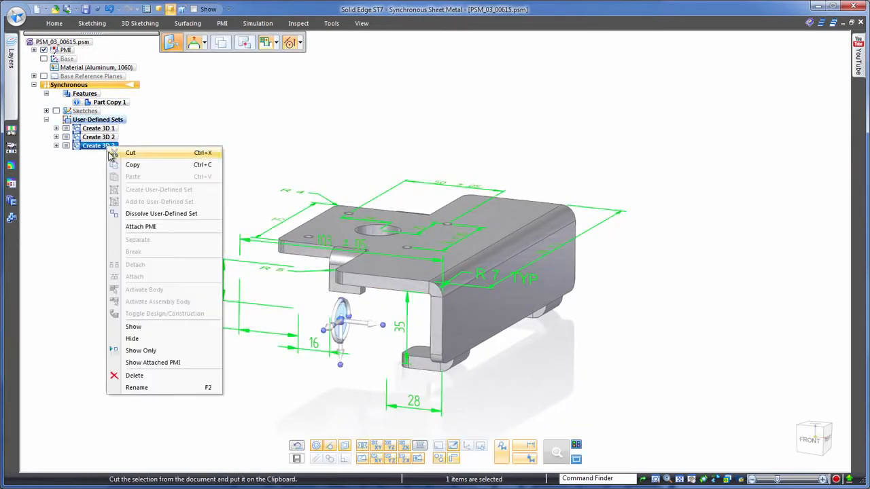
click(144, 227)
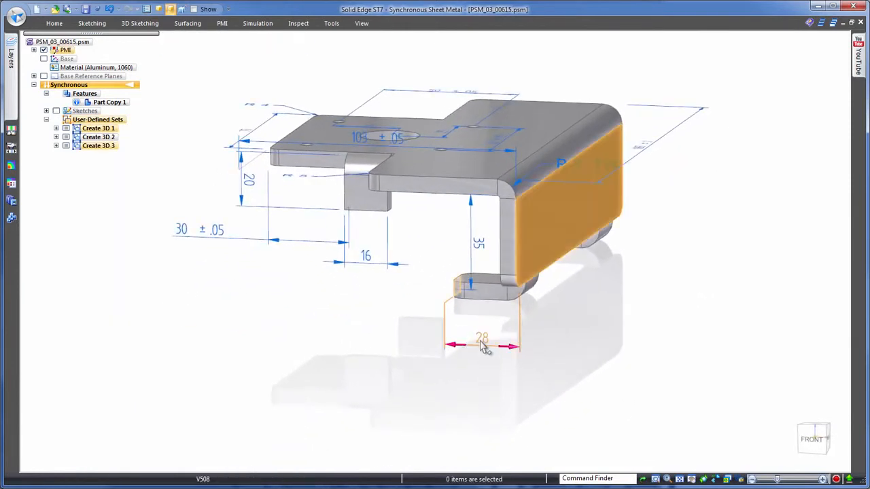
click(481, 344)
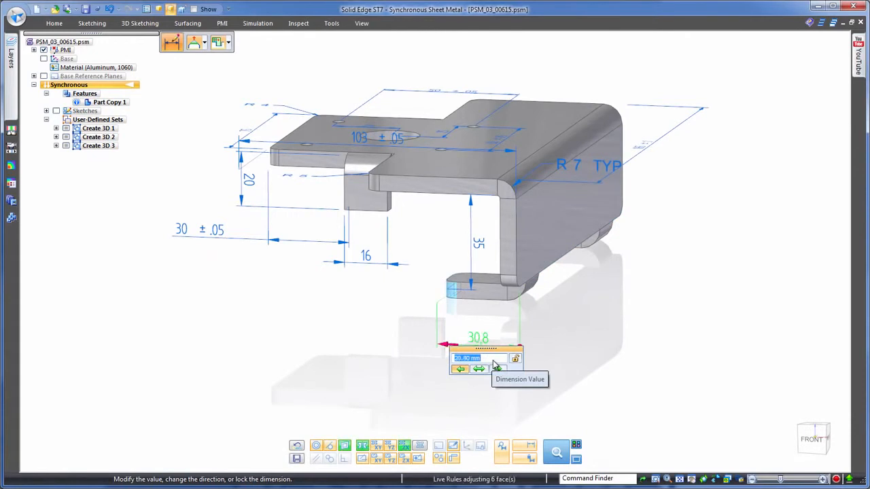
key(Return)
Set the vertical dimension from the upper plate's underside to the lower foot to 51 mm.
click(481, 250)
scroll(471, 267, up, 8)
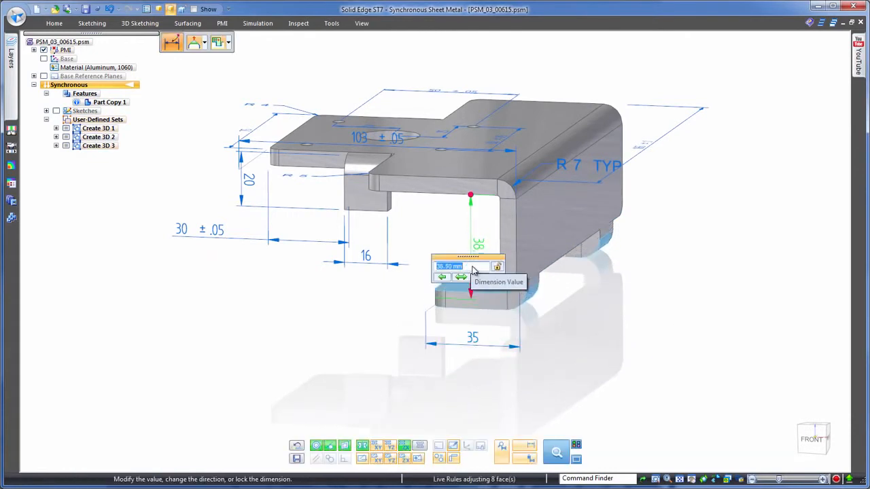
text(51)
key(Return)
Hide the bracket's PMI dimensions and transform the imported body to synchronous sheet metal, using the upper plate face as the base.
middle_drag(670, 360, 768, 319)
click(43, 50)
click(331, 23)
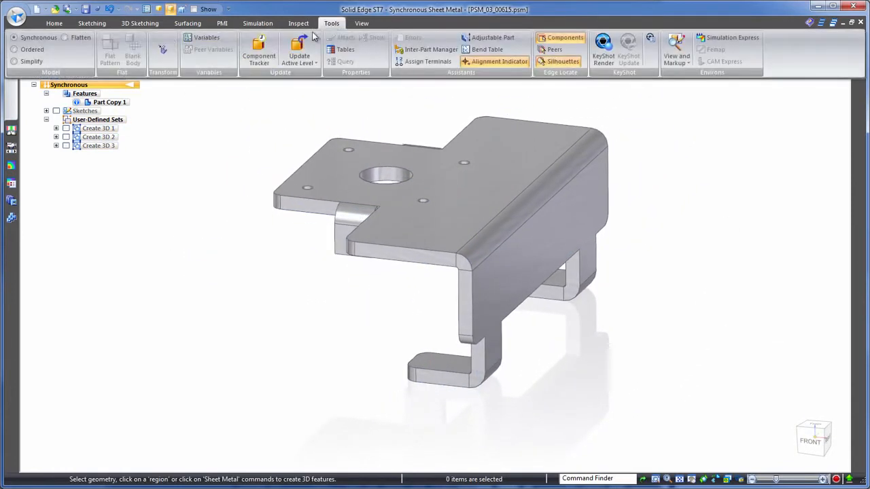
click(163, 52)
click(369, 163)
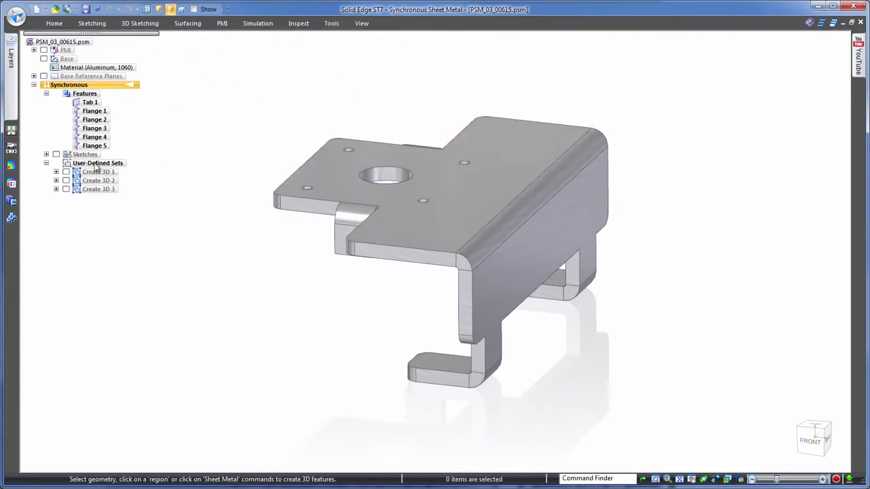
Create a flat pattern of the bracket from its upper plate face and view it from the top.
click(332, 23)
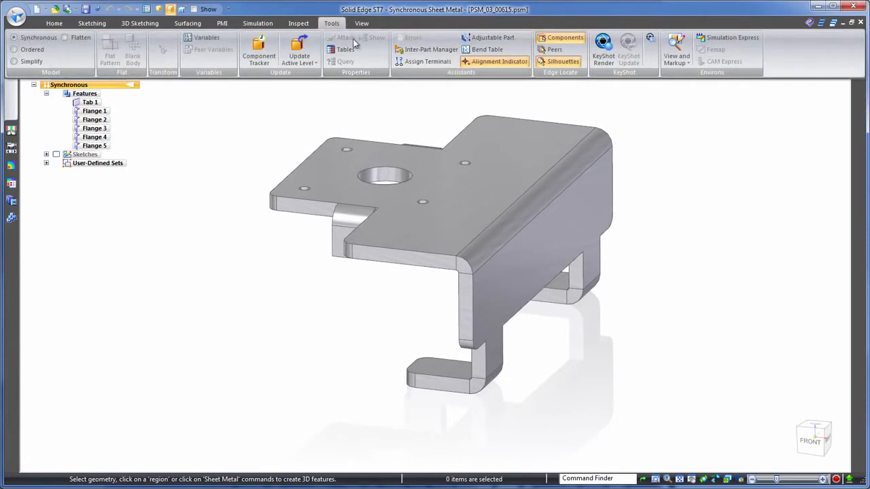
click(77, 40)
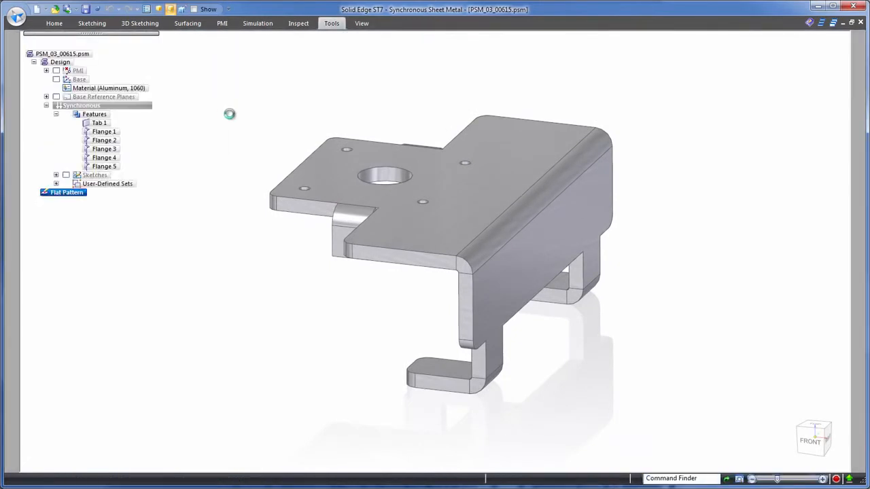
click(312, 154)
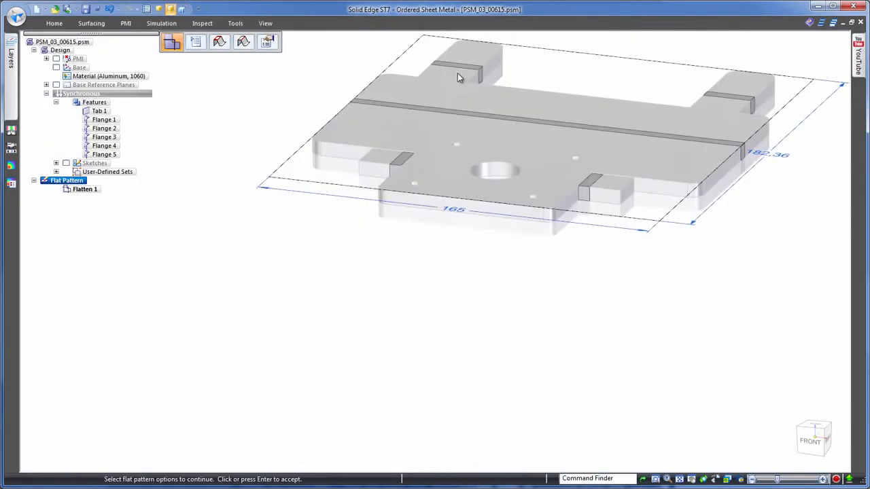
click(816, 427)
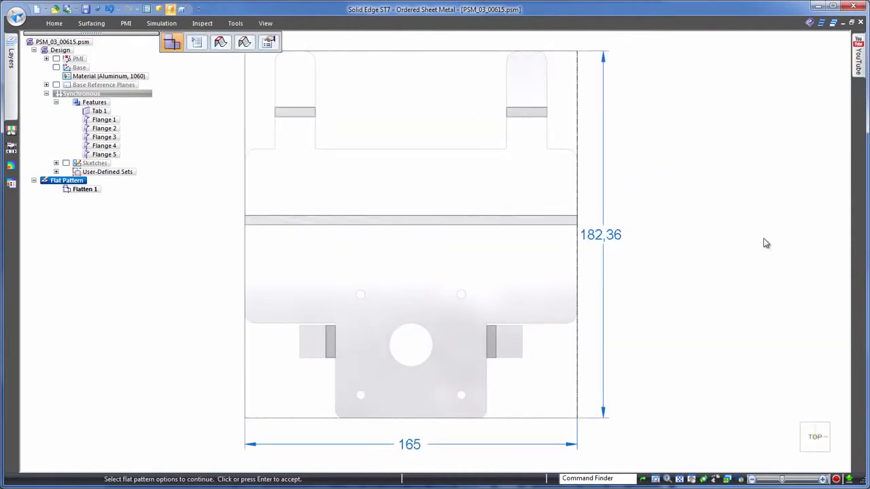
click(766, 243)
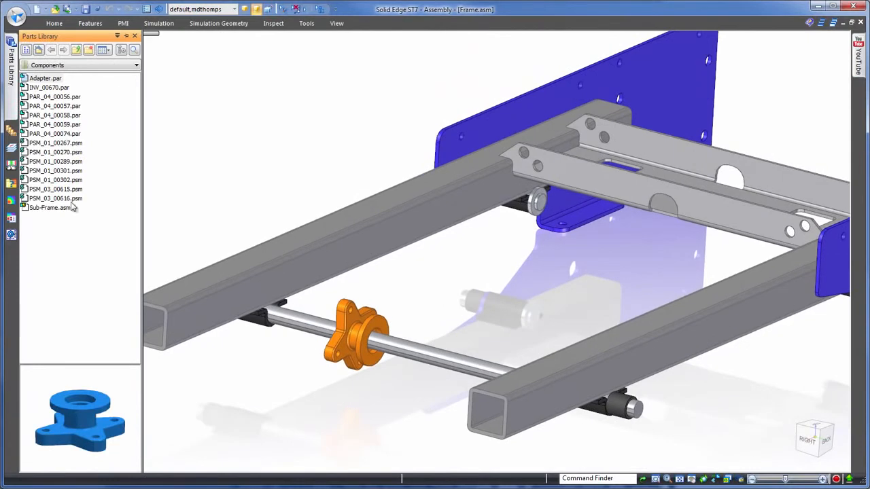
Place PSM_03_00615.psm over the frame tube in Frame.asm and align the adapter with the bracket's mounting holes.
drag(54, 189, 265, 245)
right_click(537, 202)
click(592, 214)
click(371, 82)
click(261, 211)
click(388, 127)
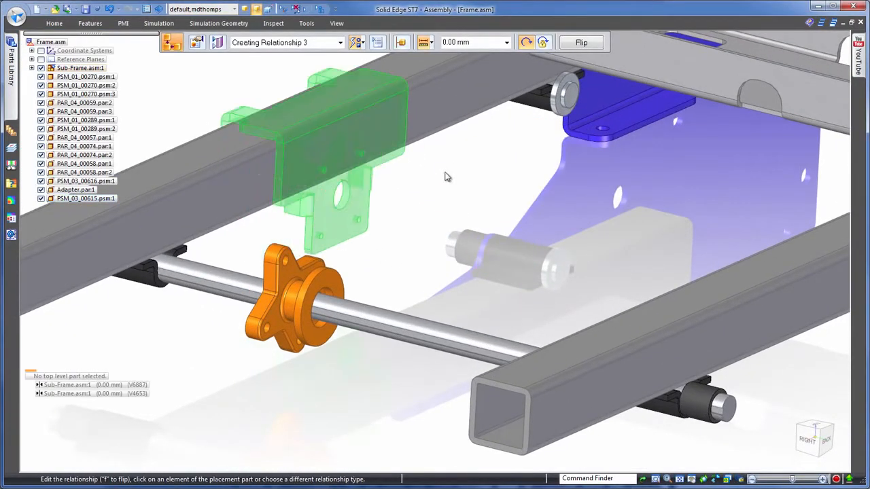
click(348, 197)
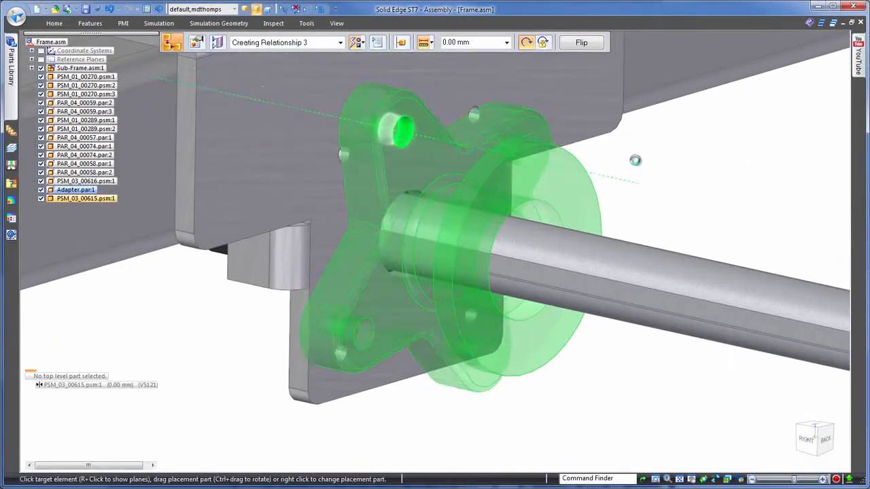
click(346, 160)
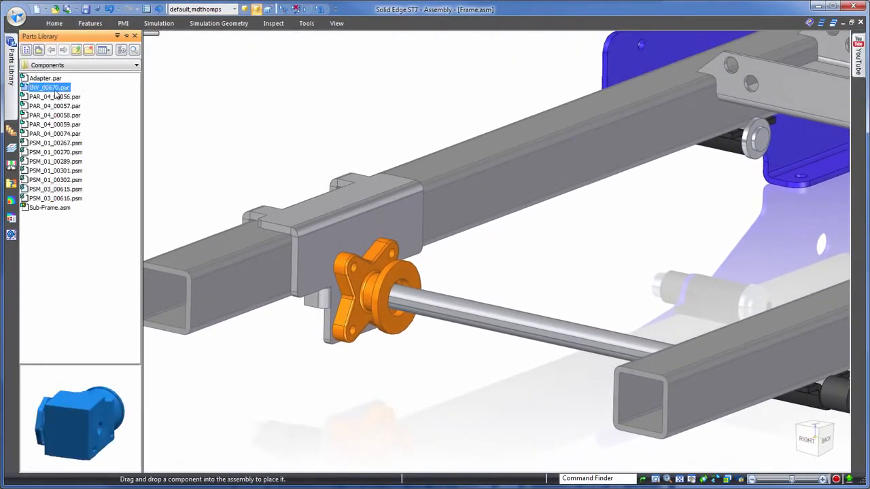
Place INV_00670.par against the adapter's flange, aligned with the shaft's axis and its keyway.
drag(227, 94, 611, 272)
click(660, 213)
click(598, 277)
middle_drag(224, 258, 403, 282)
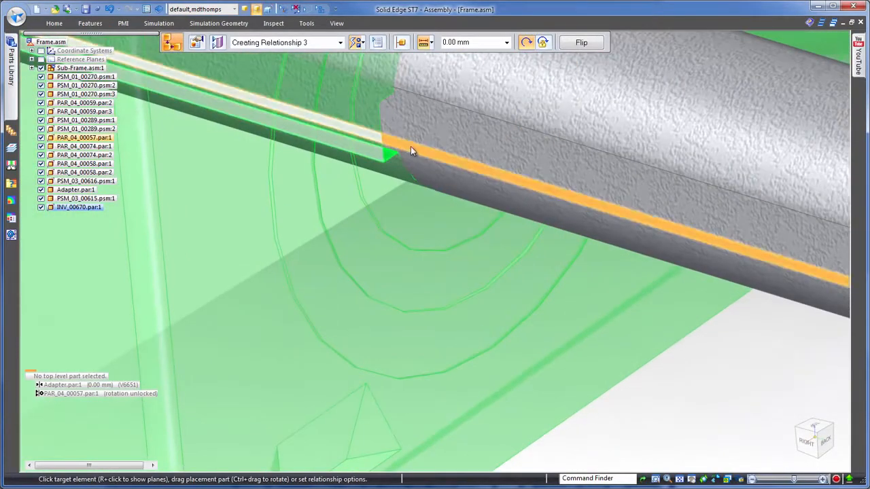
click(410, 151)
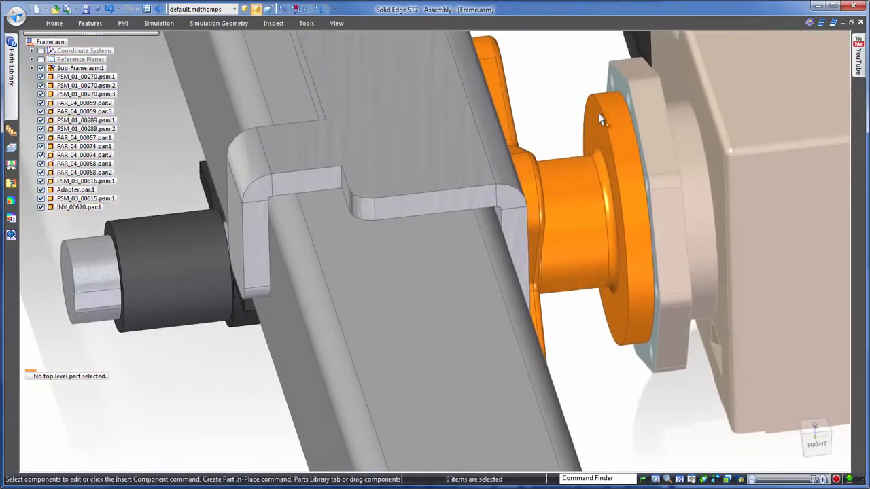
Edit the adapter in place and extrude the mating flange face of INV_00670.par to the adapter flange's thickness, returning to the assembly.
click(588, 163)
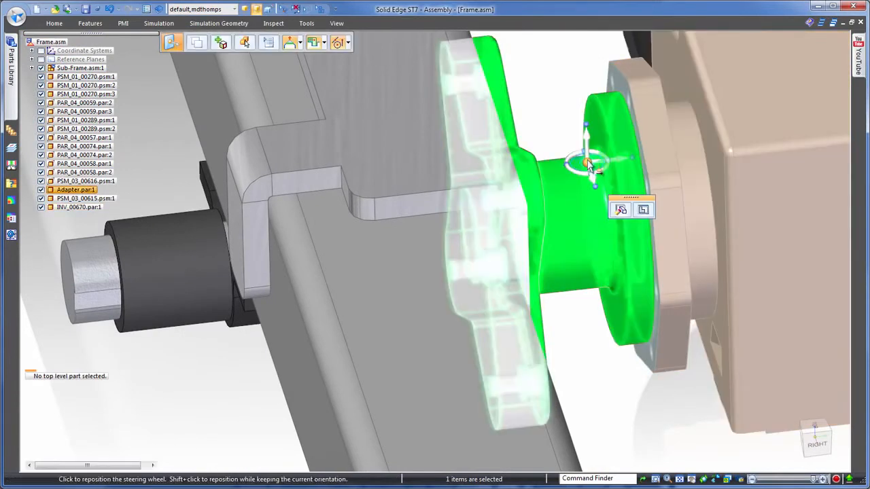
click(620, 209)
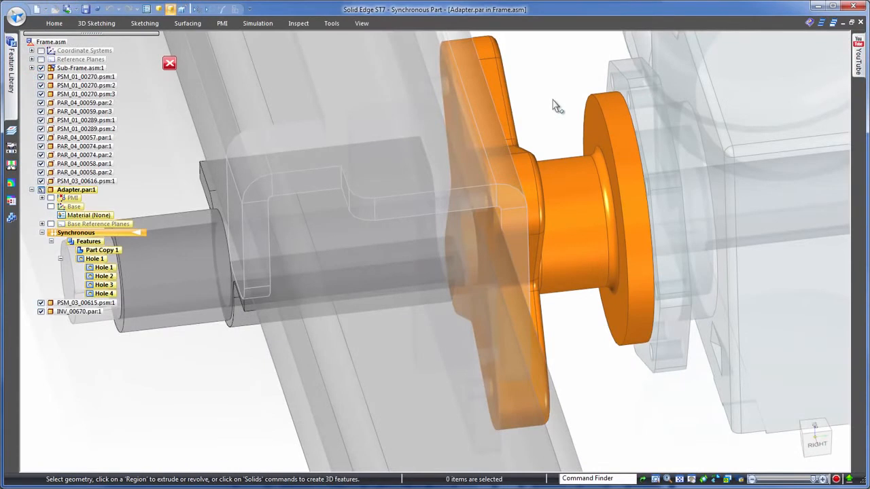
right_click(554, 101)
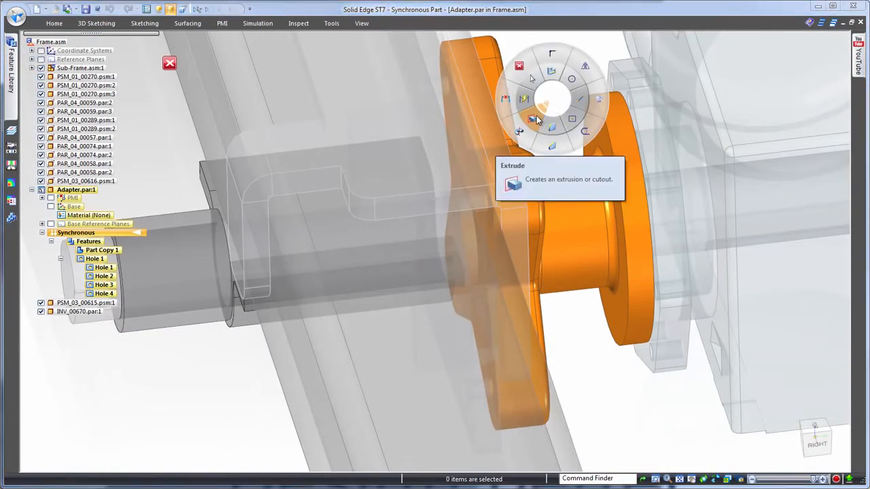
click(535, 118)
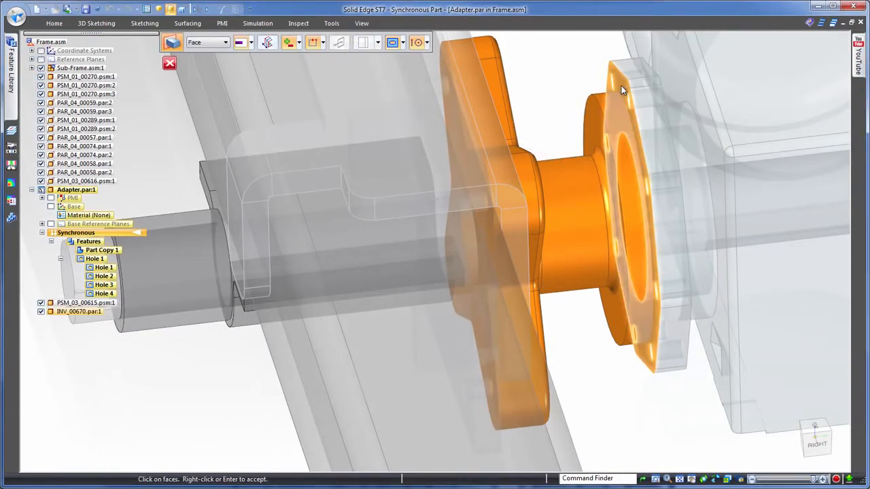
click(575, 80)
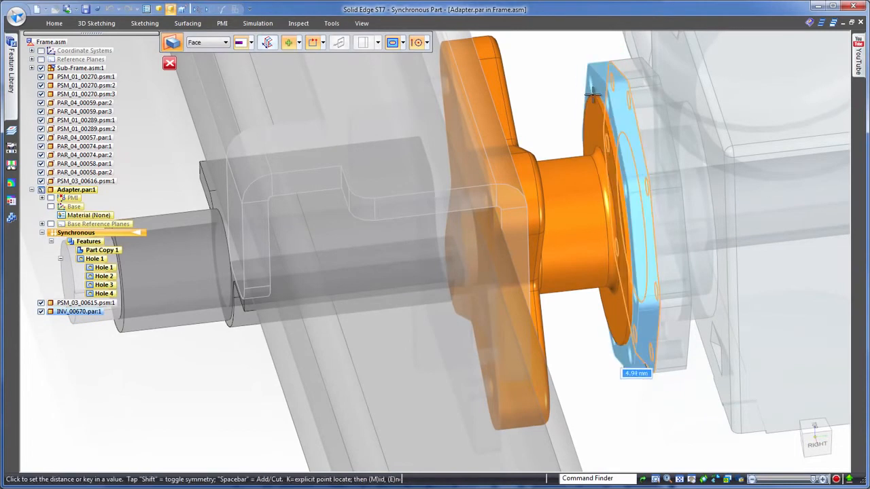
click(592, 96)
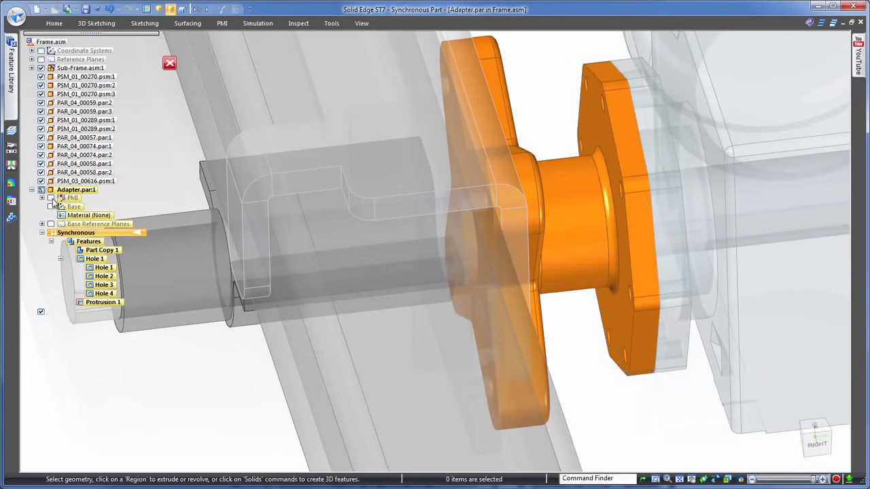
scroll(554, 67, down, 1)
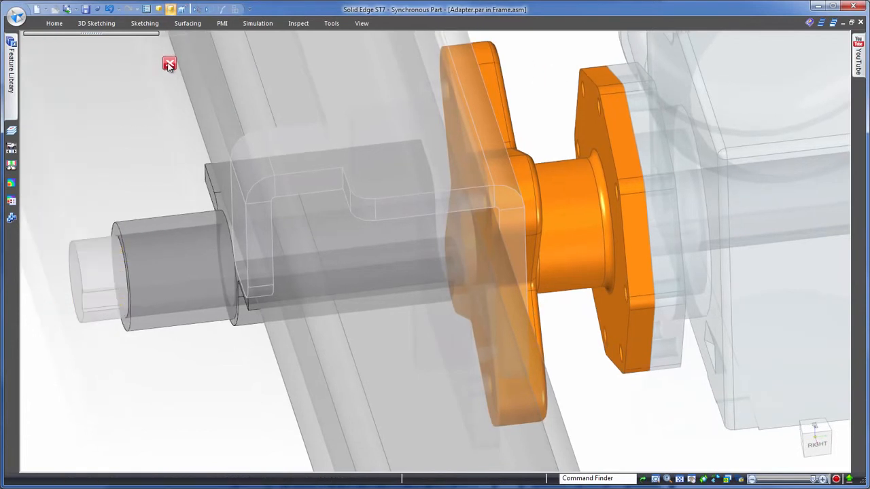
click(169, 64)
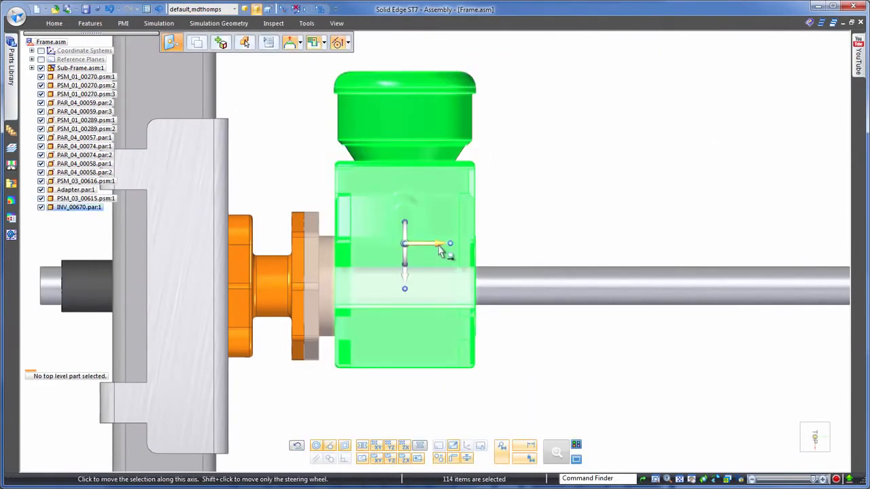
Move the body and cap faces of INV_00670.par along the shaft, away from its mounting flange.
click(440, 246)
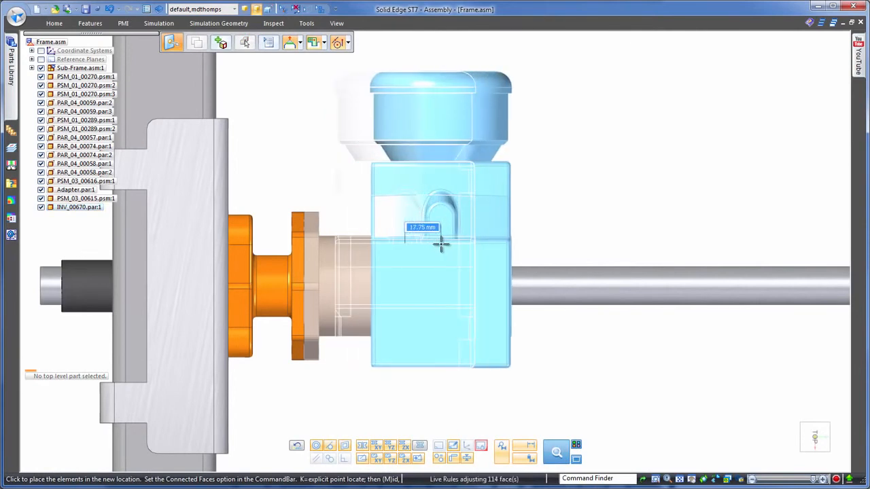
click(441, 244)
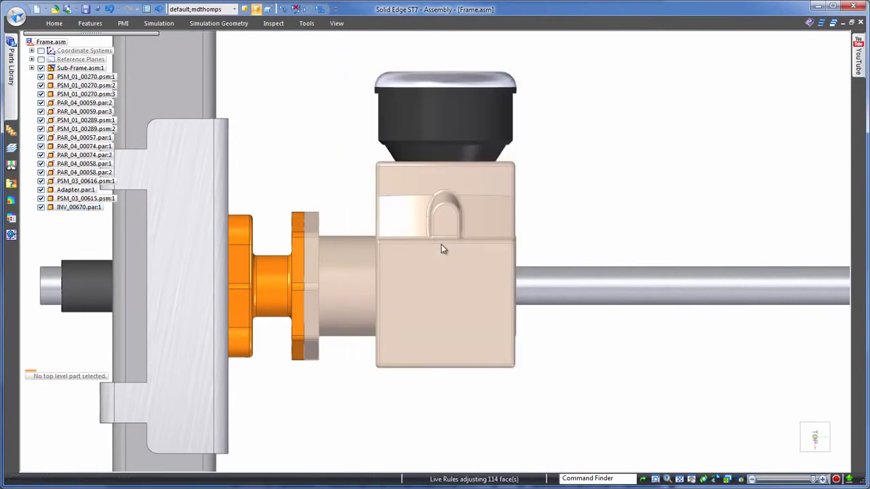
click(578, 201)
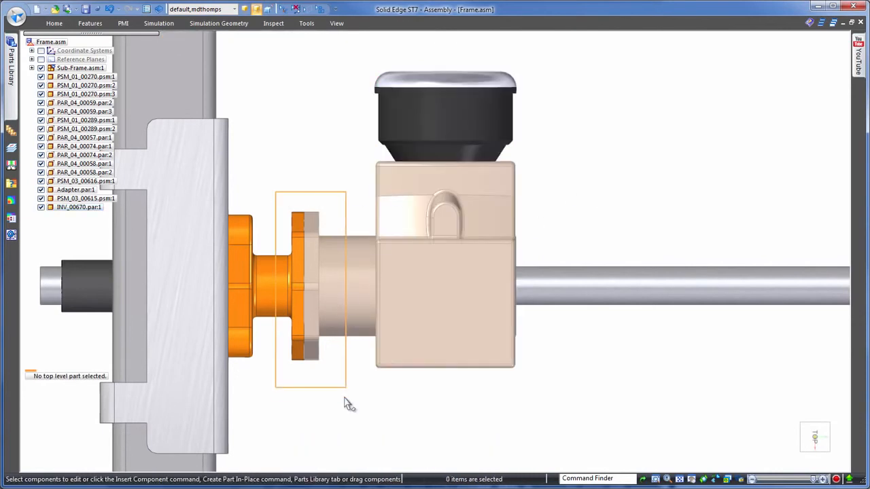
Move the mating flanges of the adapter and INV_00670.par together 5 mm along the shaft toward the gearbox body.
middle_drag(521, 134, 339, 86)
scroll(441, 194, up, 5)
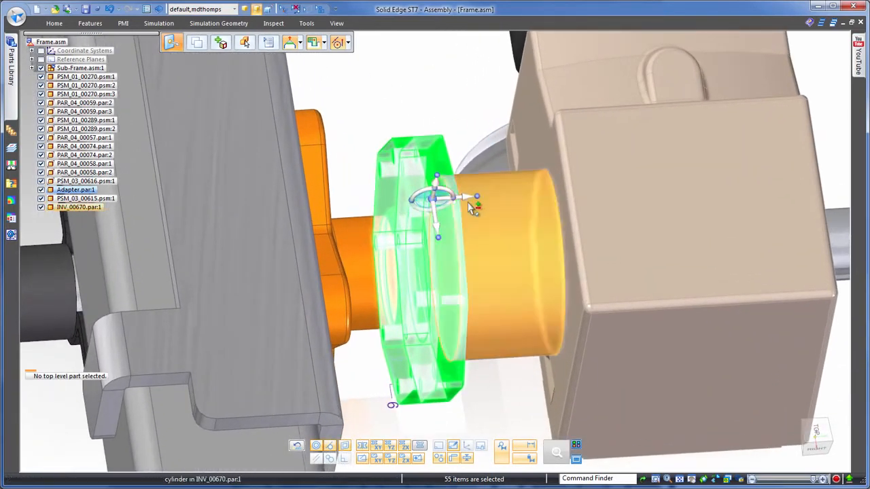
click(466, 198)
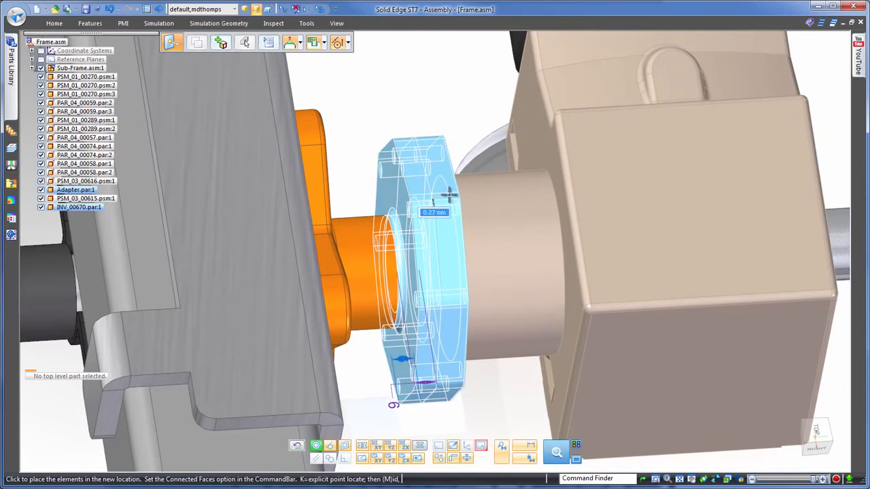
click(457, 195)
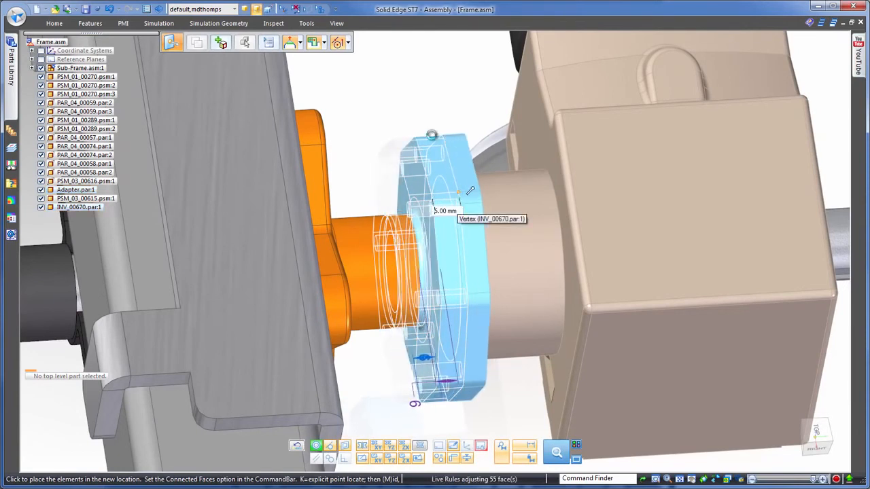
click(437, 97)
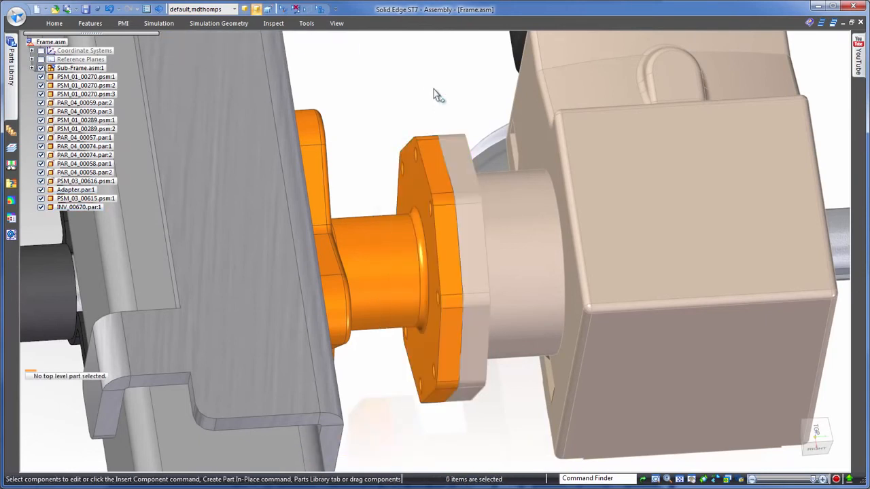
scroll(437, 94, down, 4)
scroll(644, 81, down, 4)
middle_drag(645, 80, 222, 90)
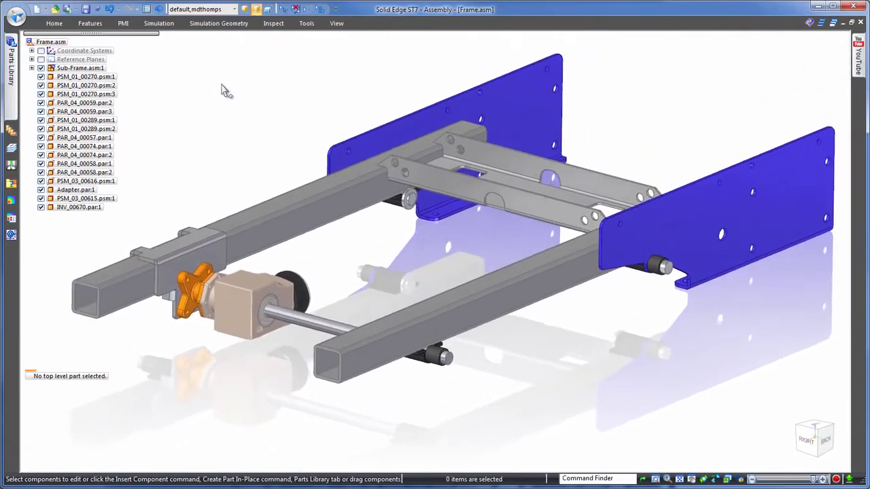